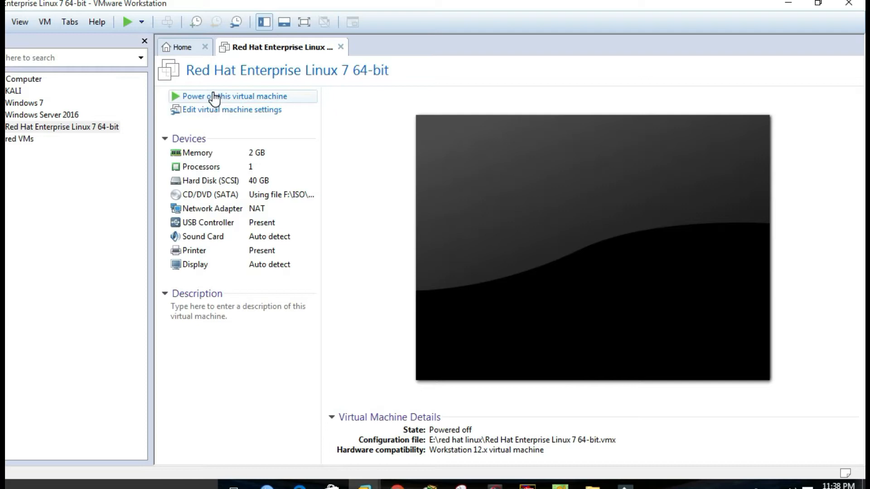
- Power on the Red Hat Enterprise Linux 7 VM and hide the Library sidebar to reach the 7.3 boot menu
click(214, 97)
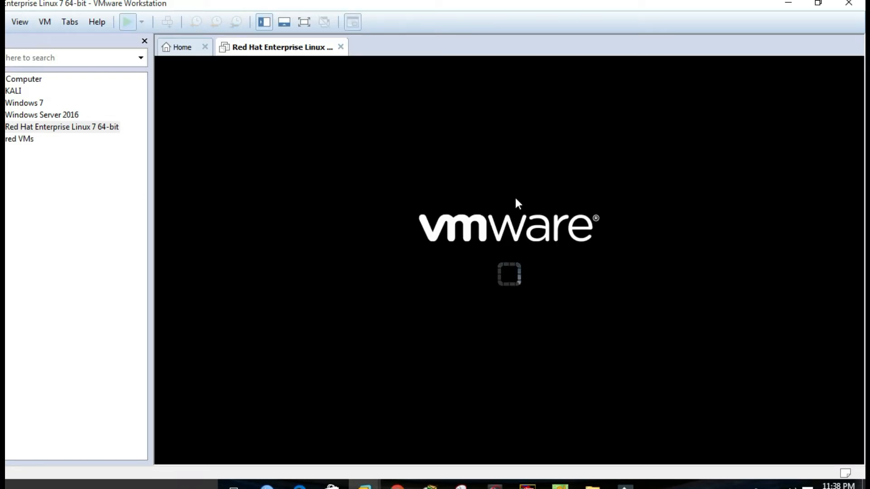
click(145, 41)
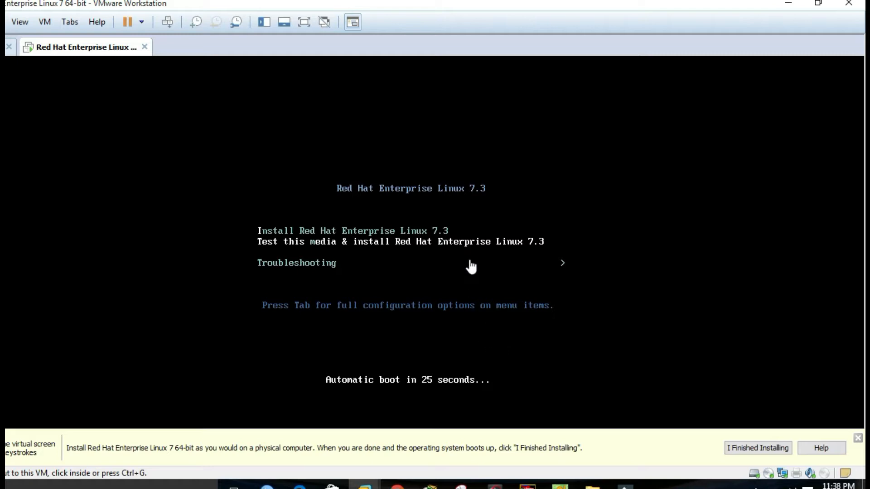
- Start 'Test this media & install' from the boot menu so the /dev/sr0 media check begins
click(469, 242)
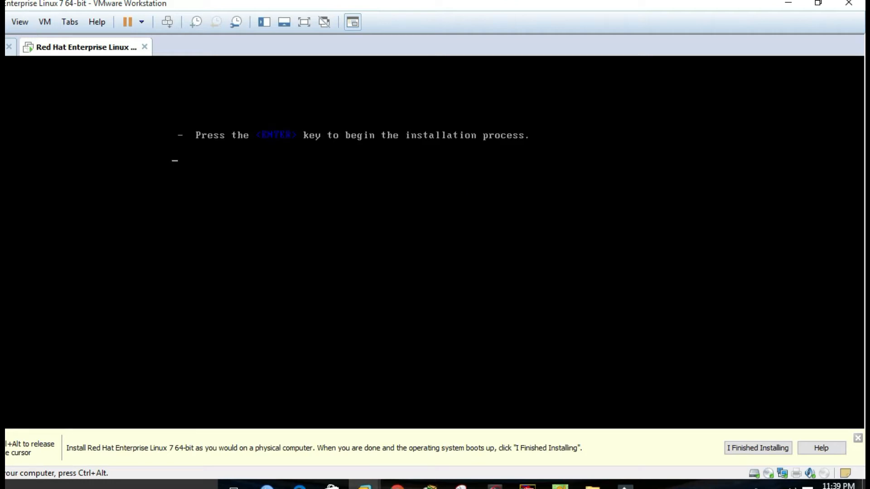
key(ctrl+alt)
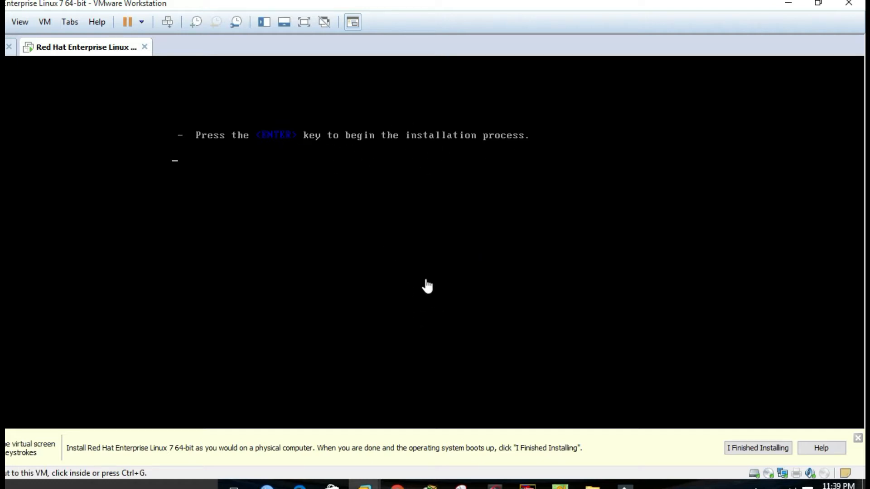
click(274, 141)
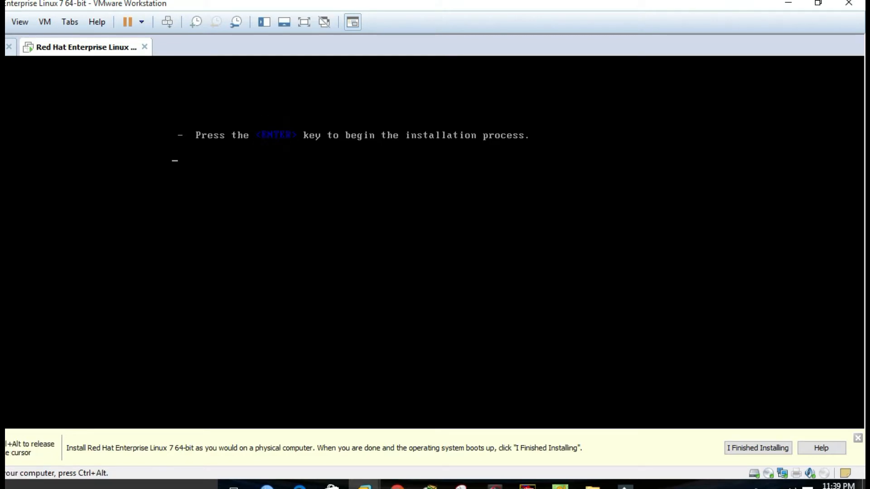
key(Return)
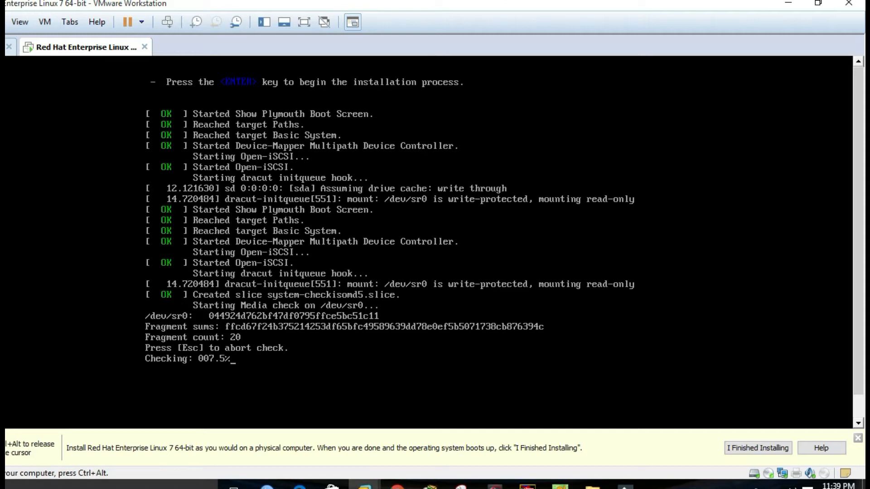
- Release input with Ctrl+Alt and wait for the media check to finish and the language screen to load
key(ctrl+alt)
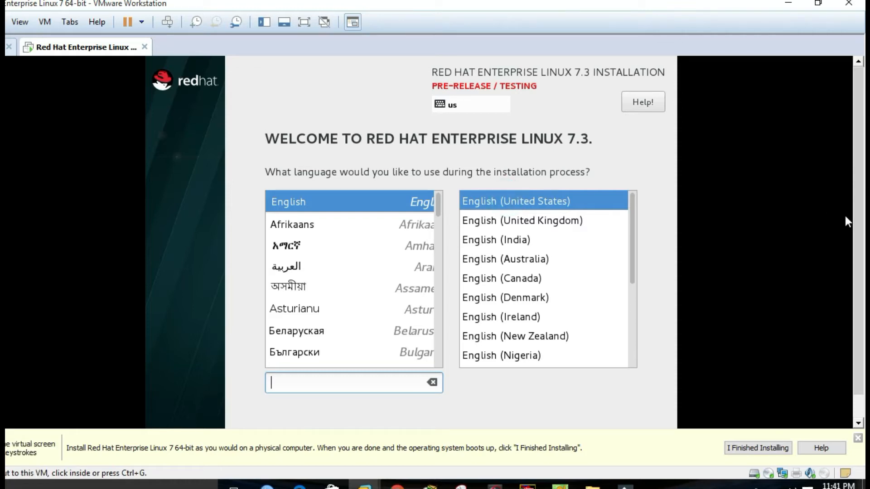
- Continue with English (United States) and choose 'I want to proceed.' on the pre-release warning
drag(858, 225, 858, 260)
click(659, 413)
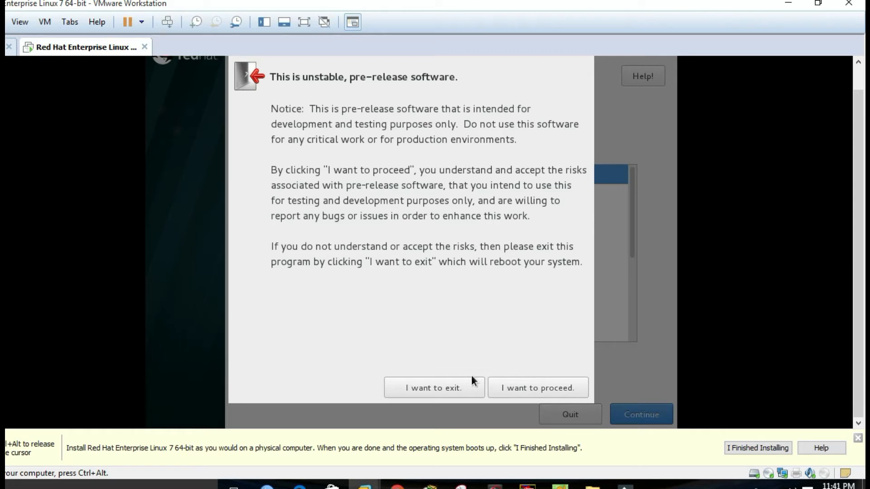
click(547, 388)
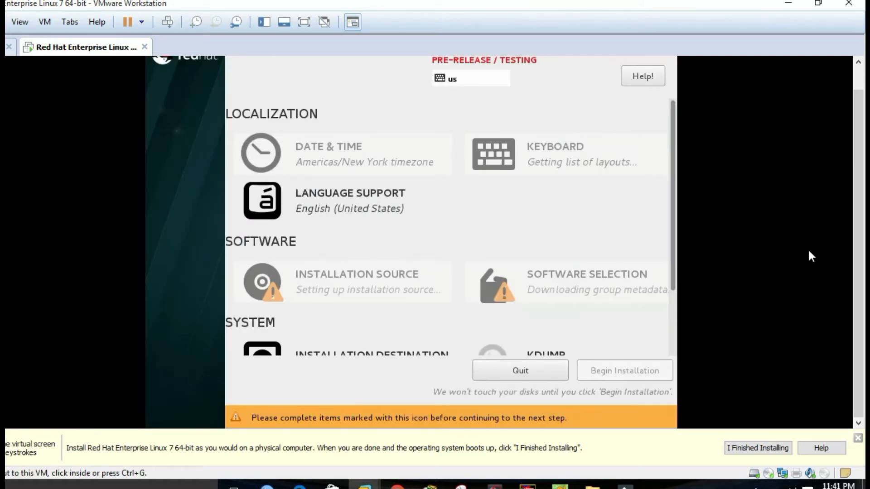
drag(857, 236, 856, 199)
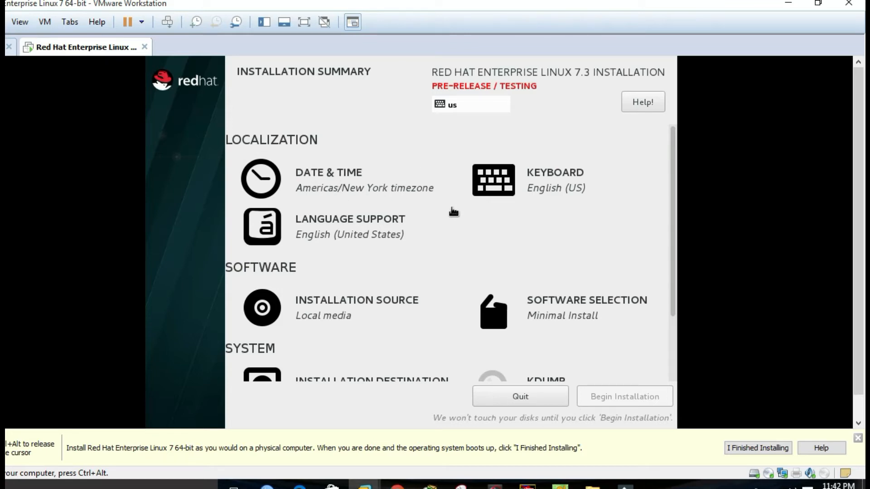
scroll(575, 247, down, 1)
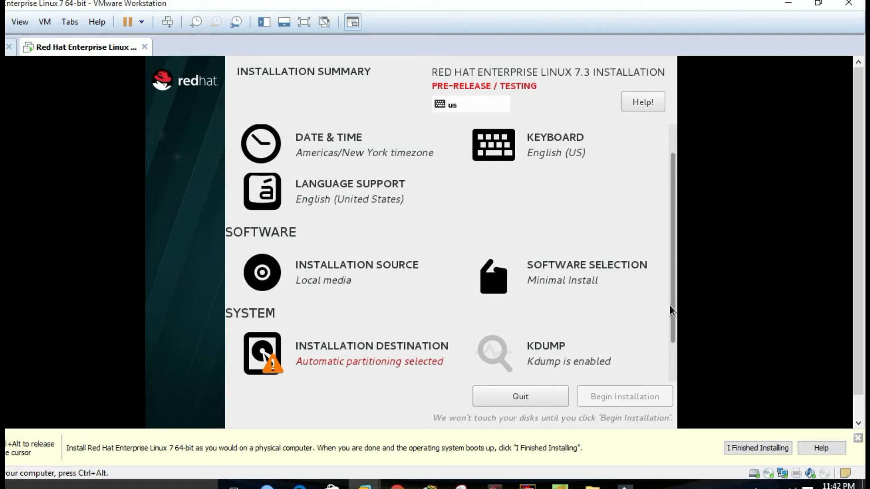
drag(668, 308, 669, 352)
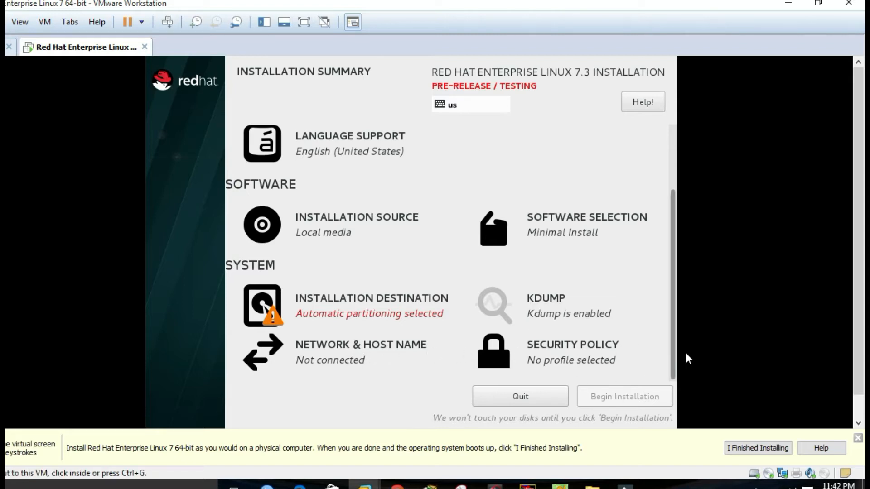
scroll(672, 355, up, 2)
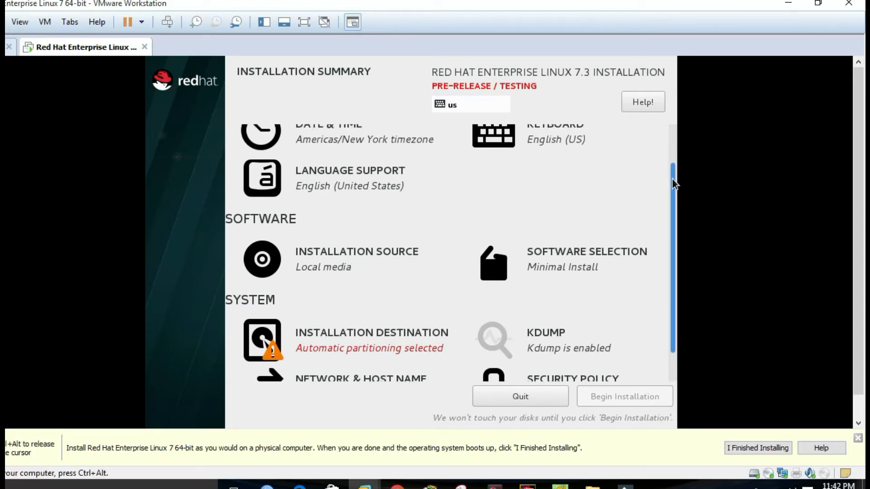
scroll(673, 177, up, 2)
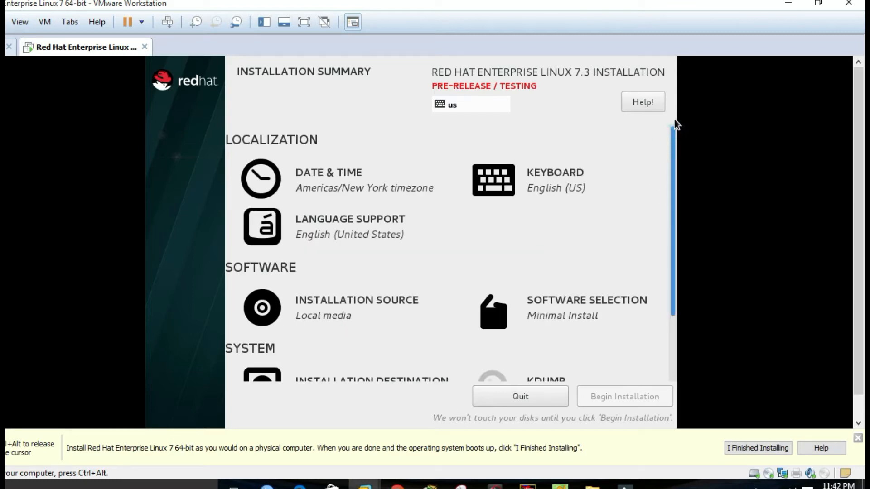
- In Date & Time, pick Dhaka on the world map to set Asia/Dhaka and confirm
click(328, 177)
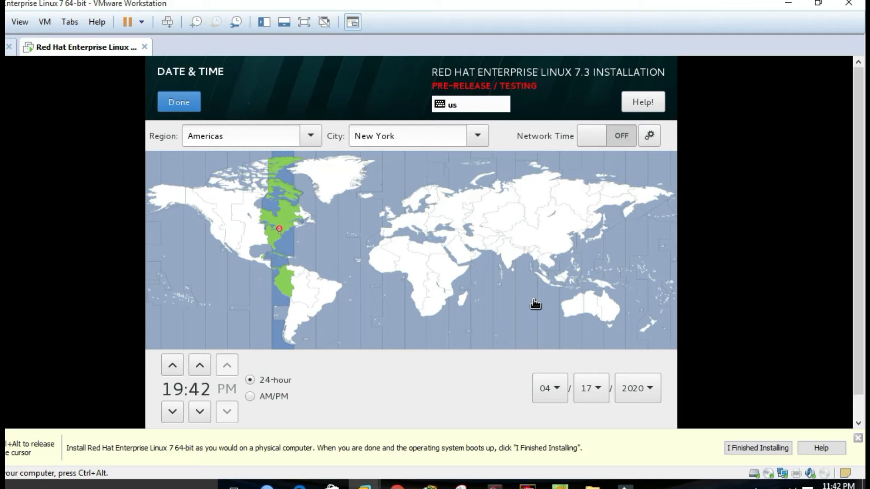
click(526, 253)
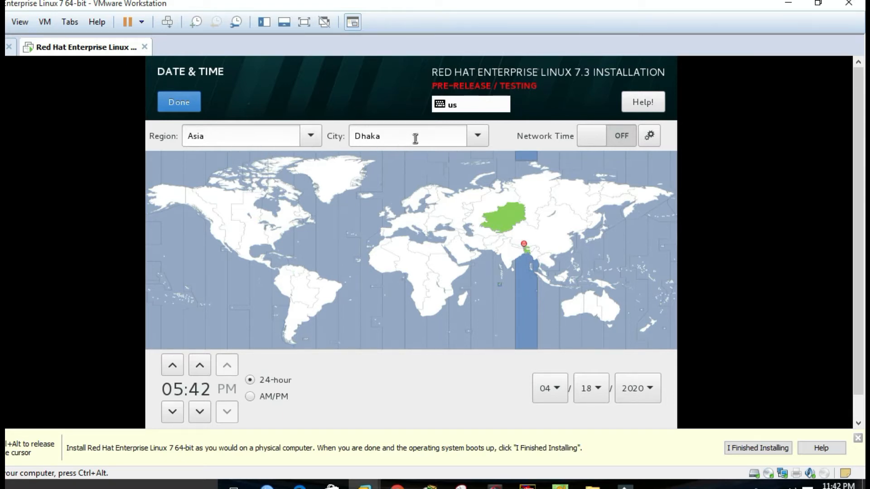
click(193, 102)
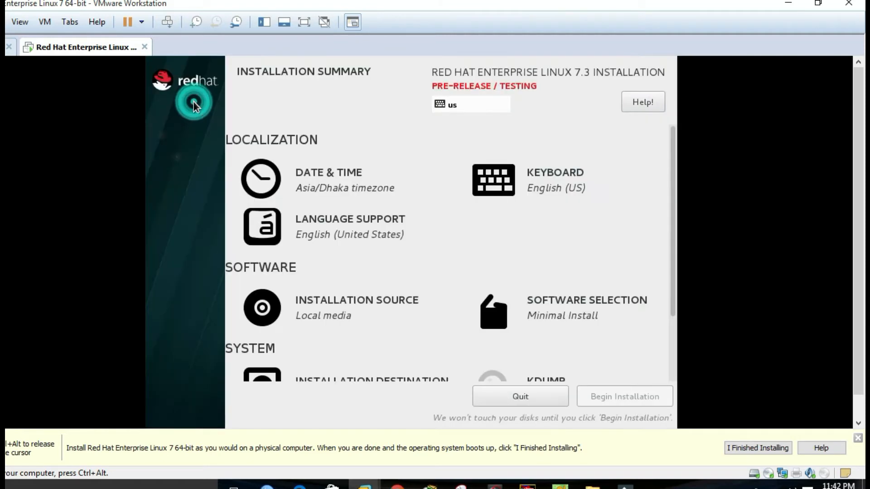
- Leave Keyboard (English US), Language Support and Installation Source unchanged, then open Software Selection
click(547, 174)
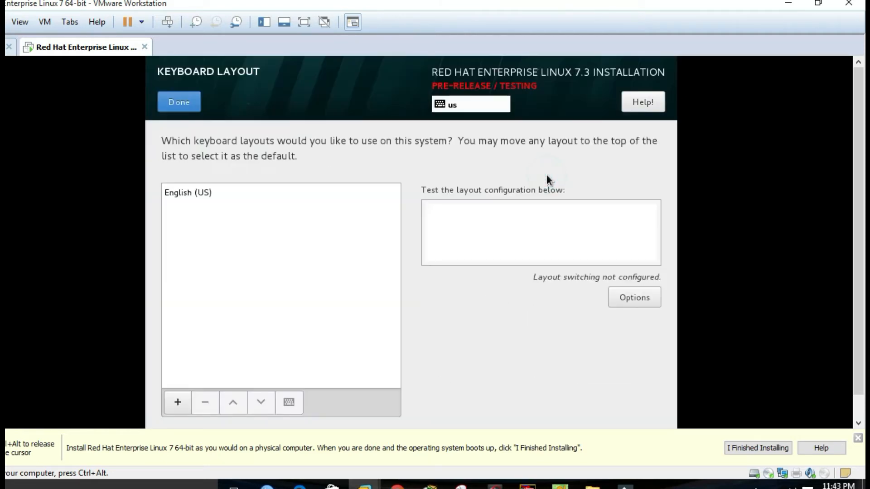
click(179, 105)
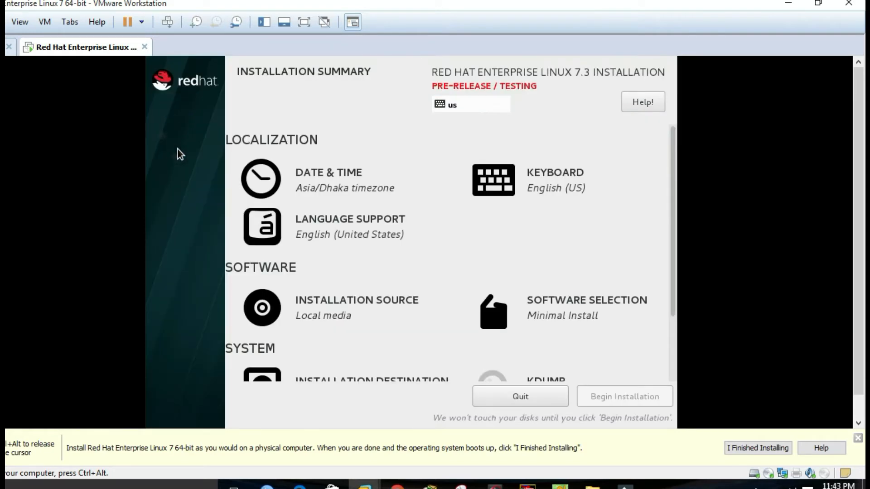
click(364, 227)
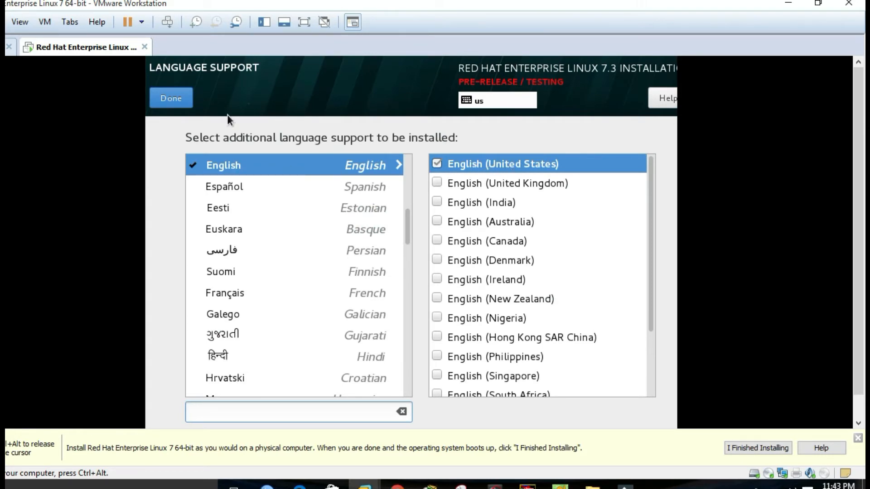
click(172, 102)
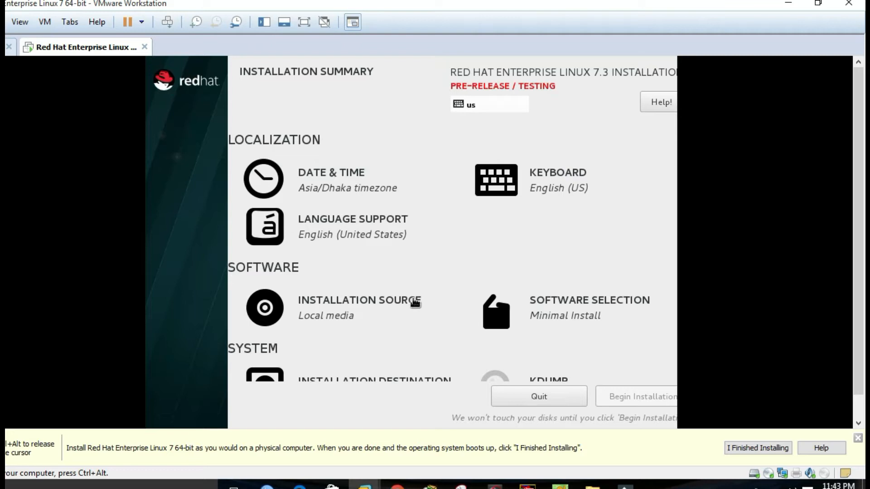
scroll(623, 240, down, 3)
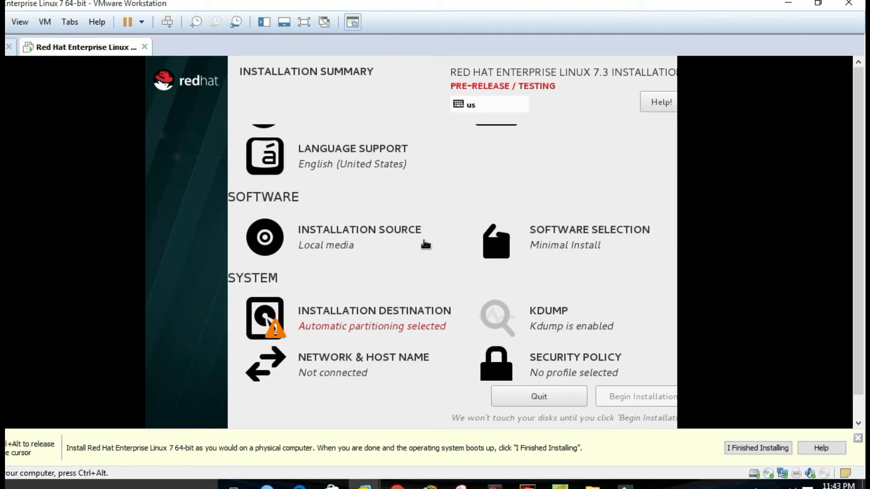
click(371, 230)
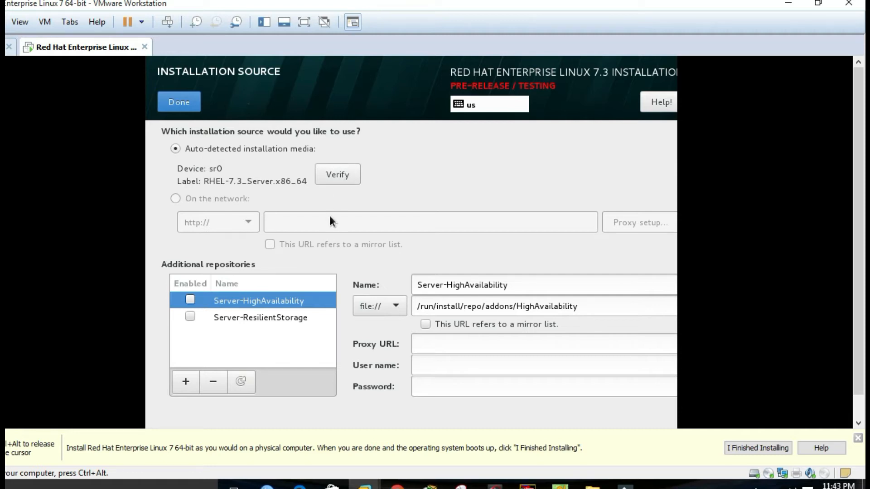
click(173, 107)
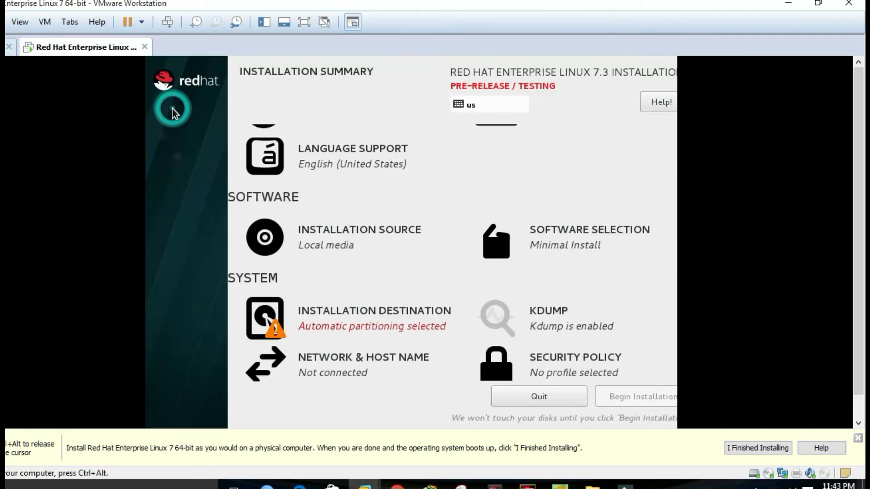
click(562, 231)
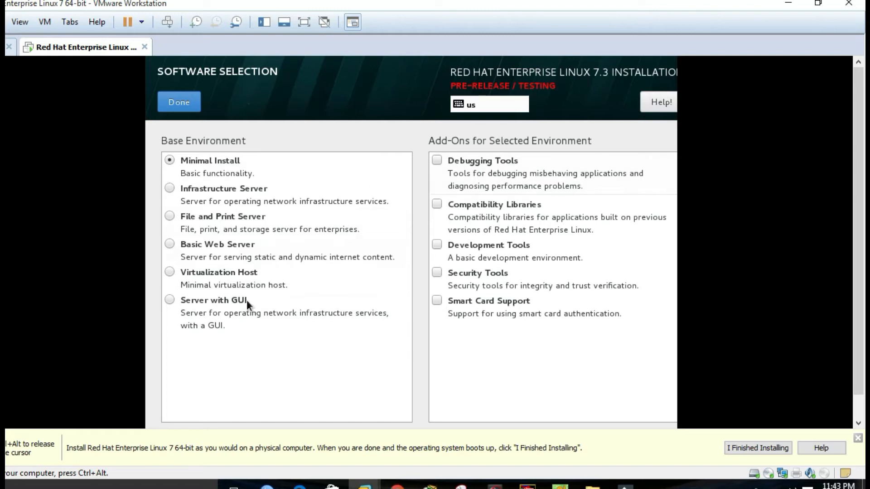
- Select Server with GUI as the base environment
click(169, 301)
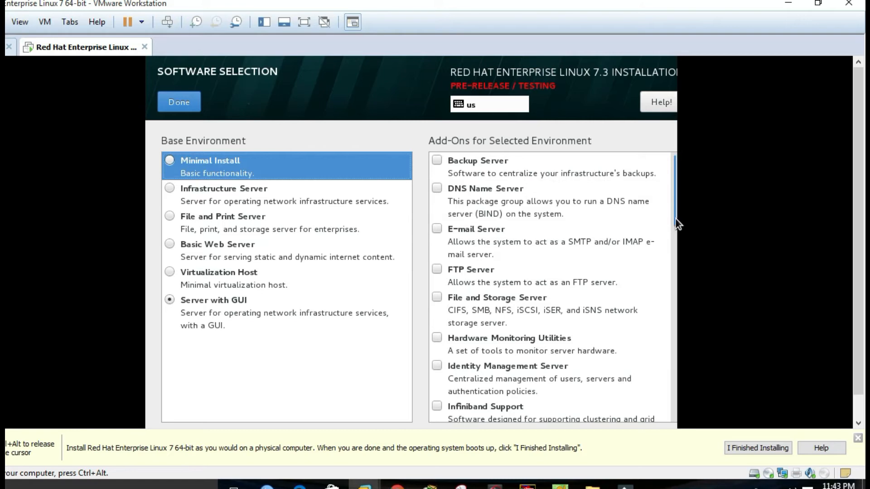
scroll(673, 227, down, 5)
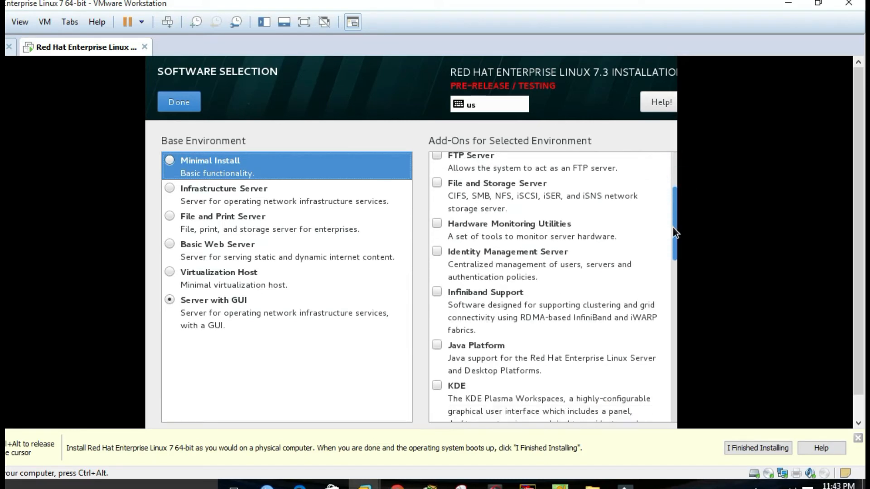
click(744, 486)
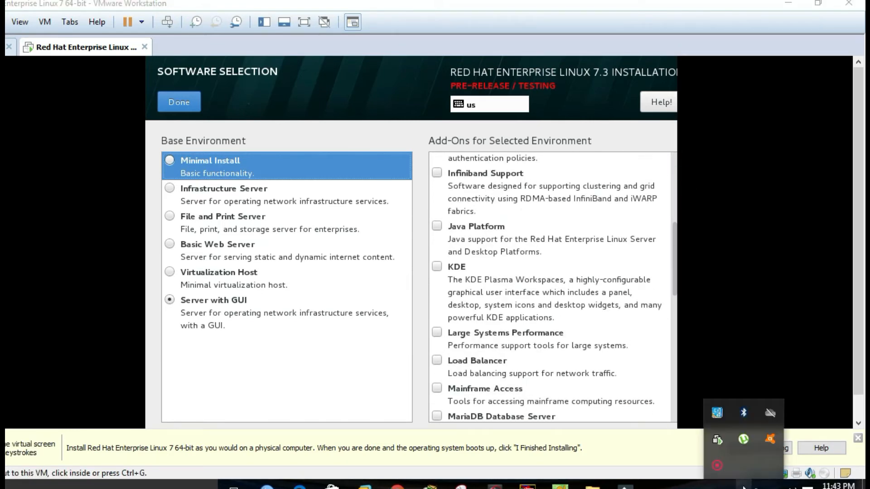
click(717, 466)
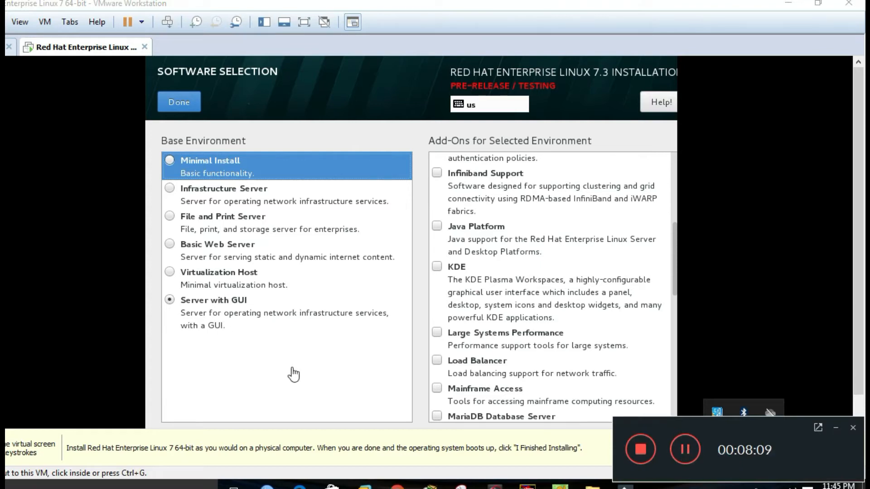
click(836, 427)
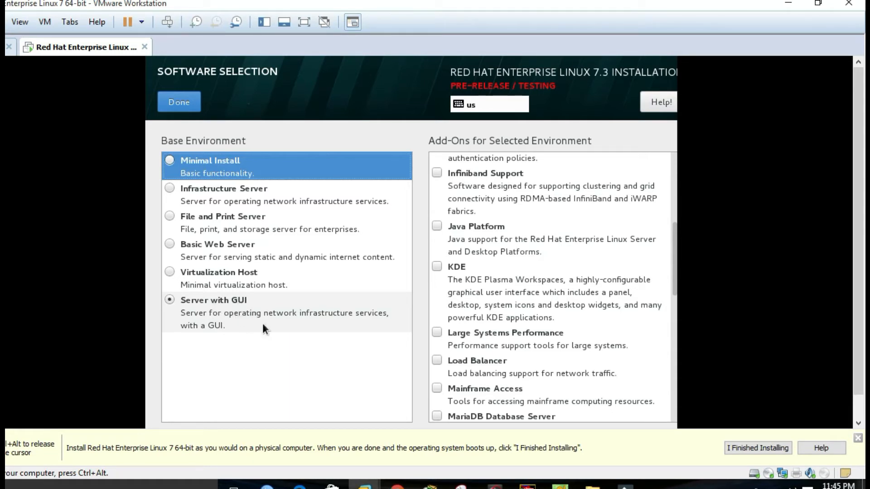
- Tick KDE in the Add-Ons list
scroll(468, 226, down, 1)
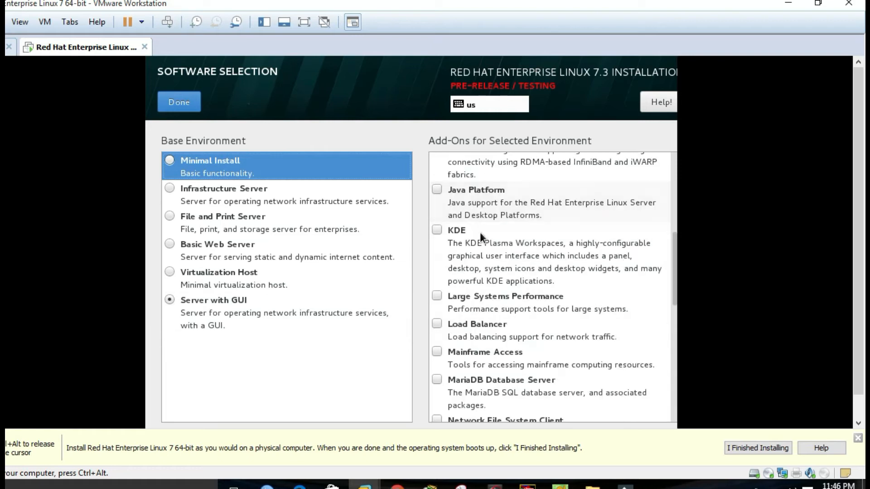
scroll(488, 355, down, 1)
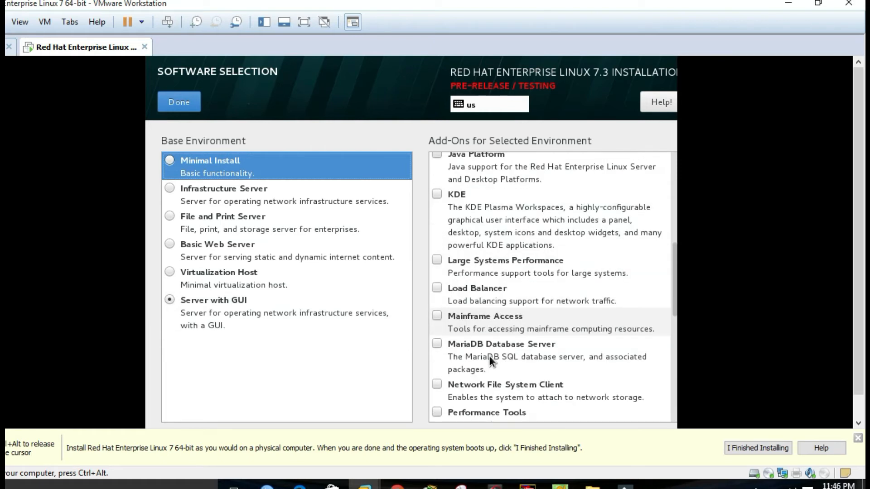
click(437, 193)
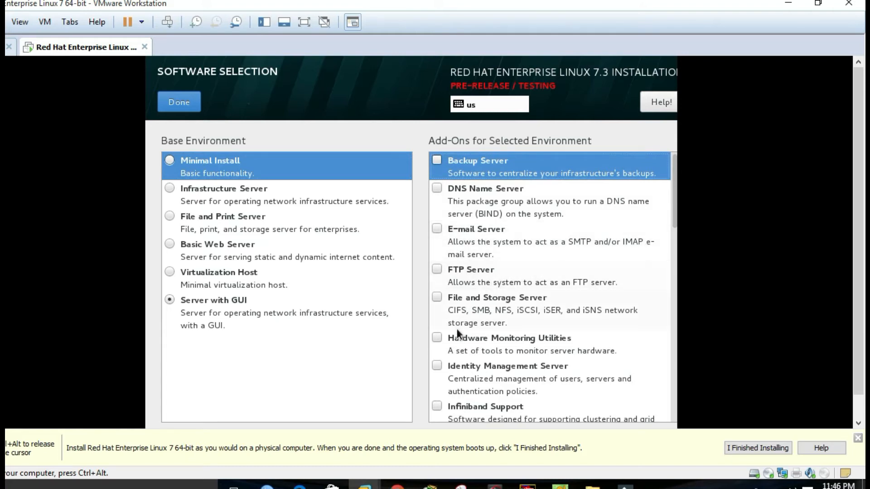
scroll(461, 300, down, 8)
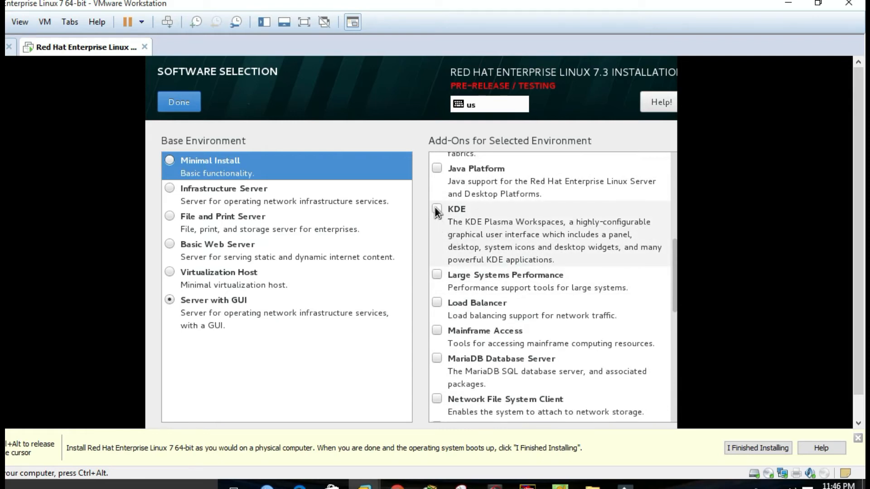
scroll(434, 207, up, 8)
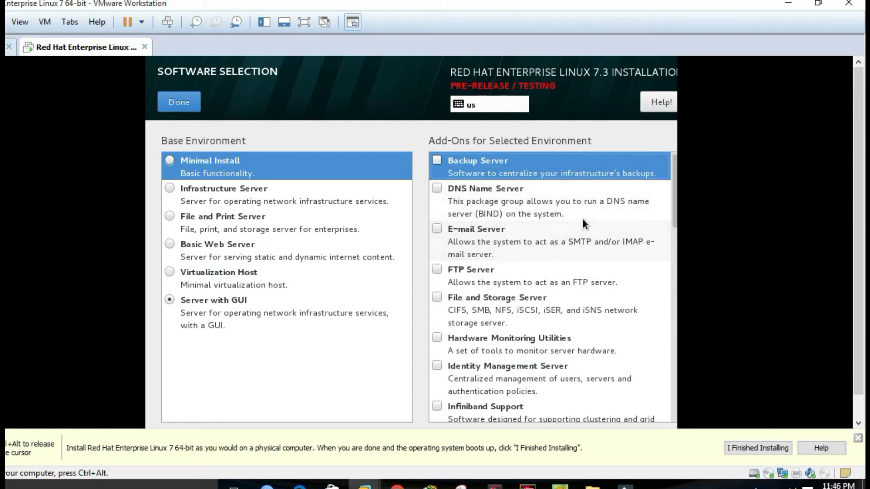
scroll(484, 306, down, 5)
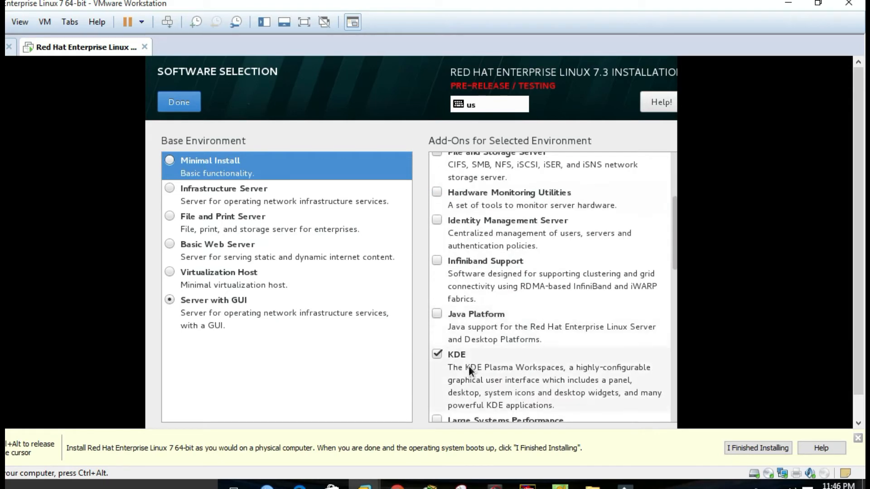
scroll(469, 368, down, 6)
scroll(481, 348, down, 6)
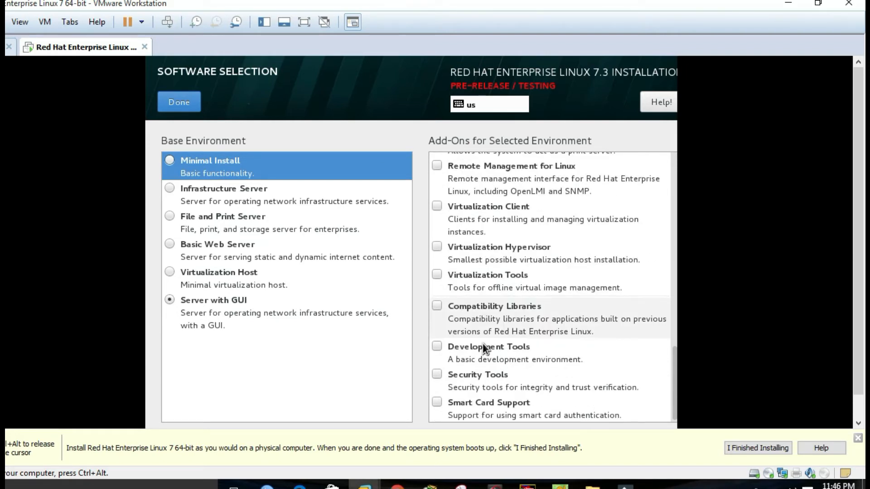
- Confirm the software choice, wait for the dependency check, then open Installation Destination
click(194, 105)
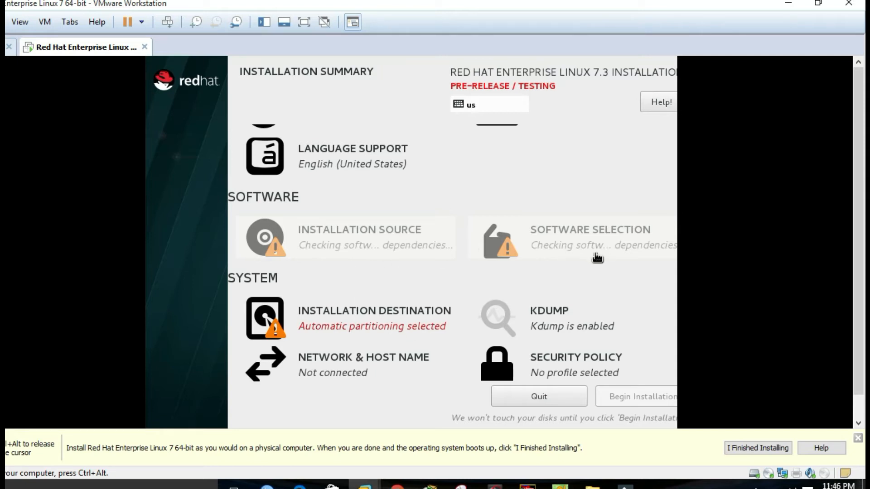
scroll(862, 243, down, 1)
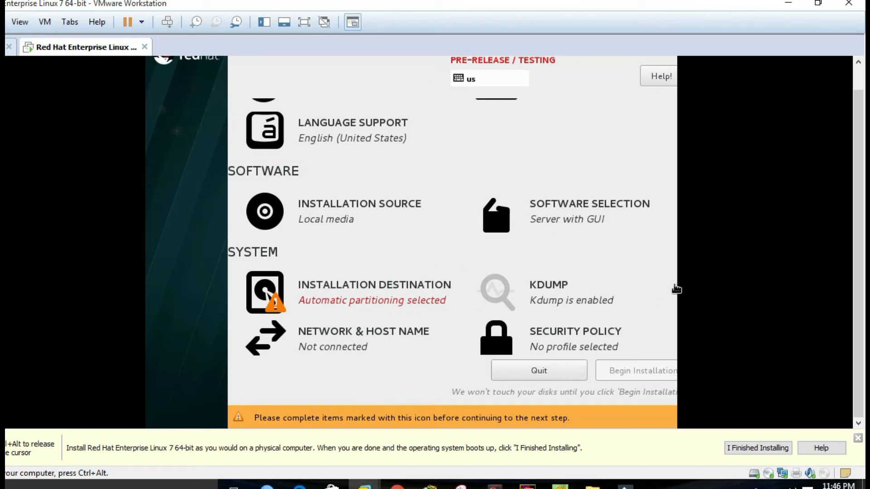
scroll(632, 247, down, 1)
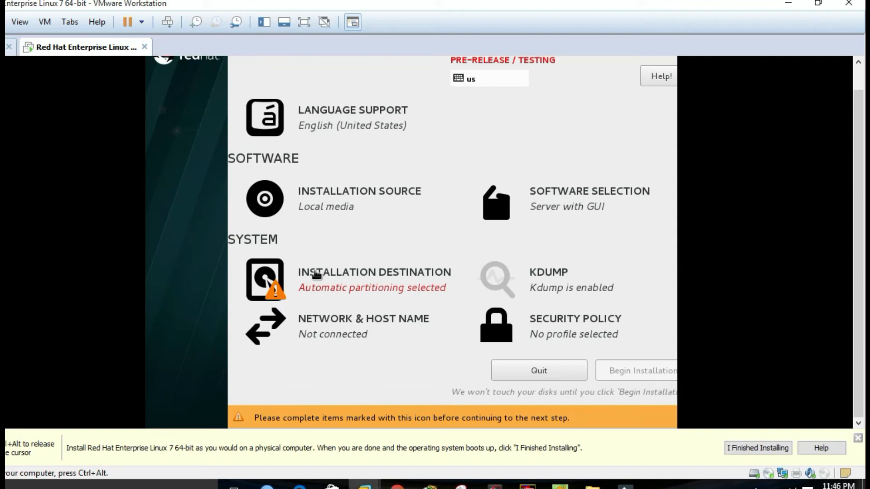
click(400, 275)
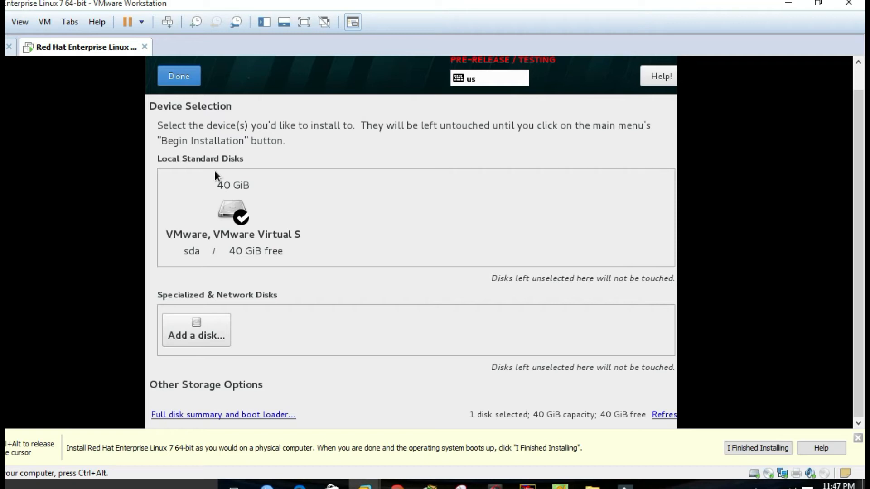
- Toggle the 40 GiB sda disk off and on so it is checked as the install target
click(232, 214)
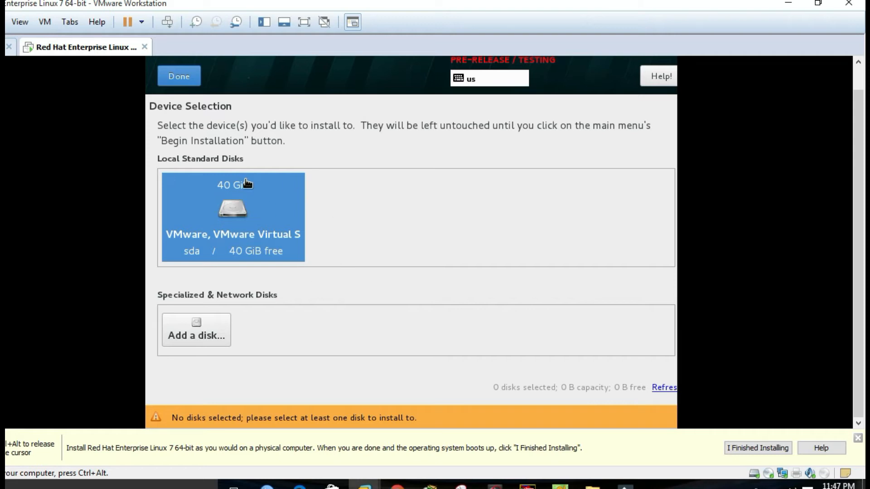
click(251, 227)
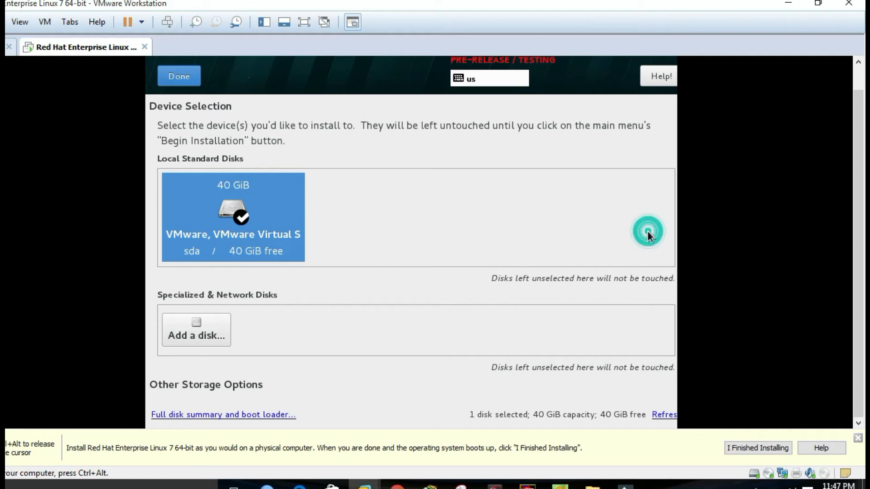
scroll(668, 360, down, 1)
scroll(668, 361, up, 1)
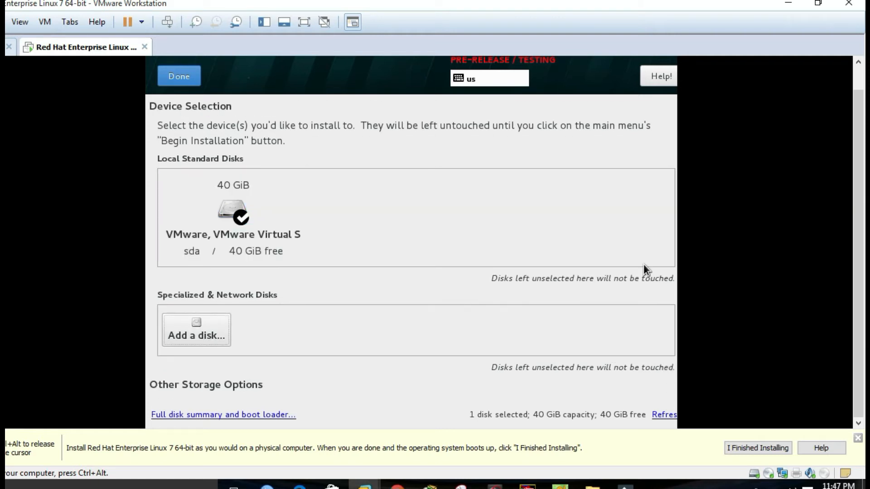
scroll(644, 265, down, 2)
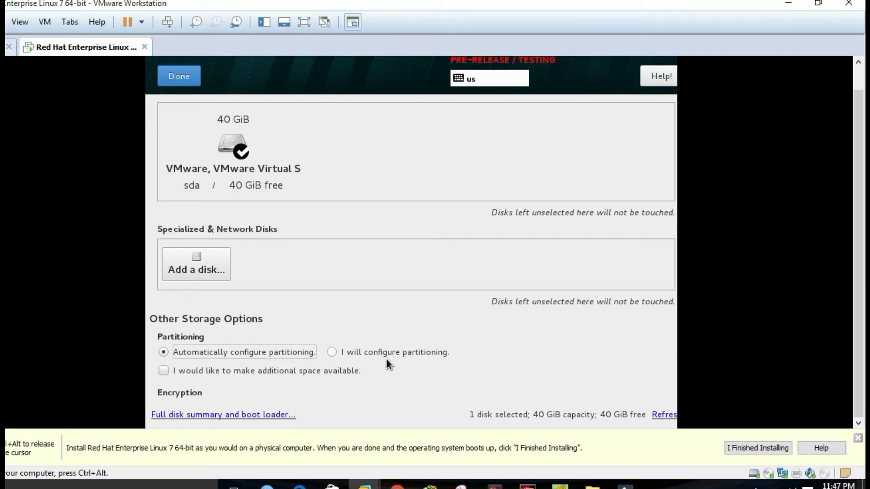
- Select 'I will configure partitioning' and confirm to reach Manual Partitioning with the LVM scheme
click(333, 353)
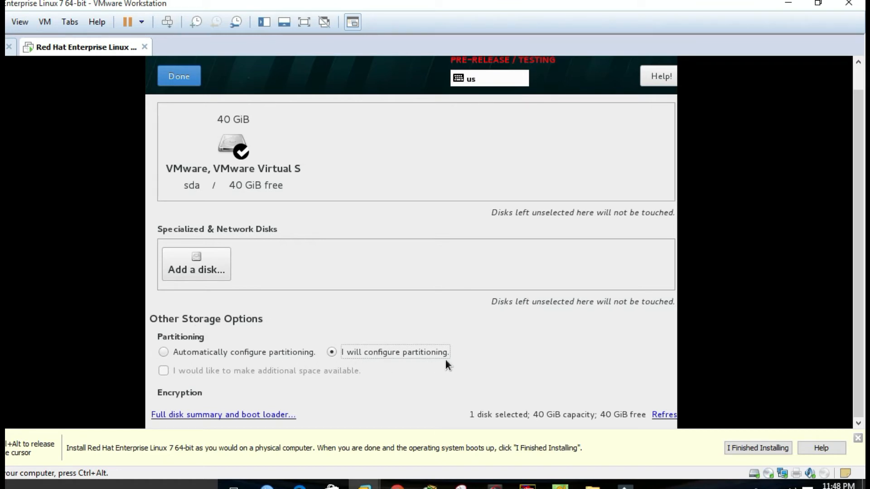
click(179, 75)
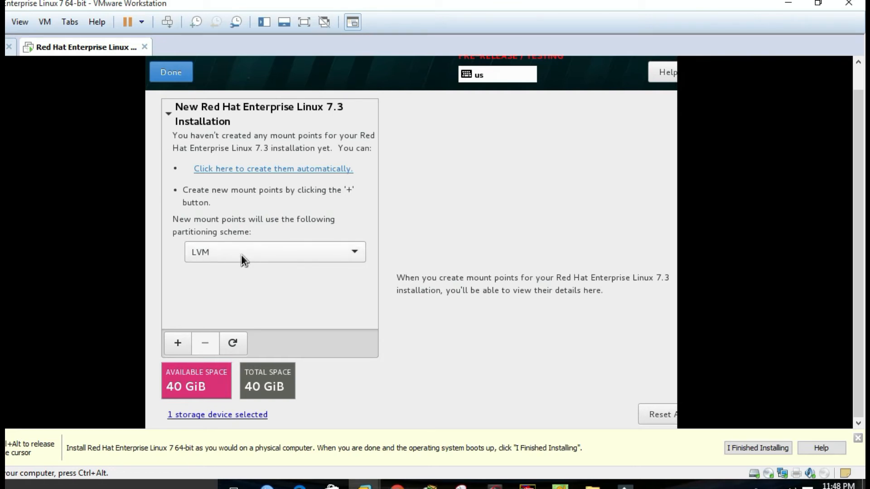
- Add the / mount point with 18gb desired capacity, creating the 16.76 GiB rhel-root volume
click(177, 343)
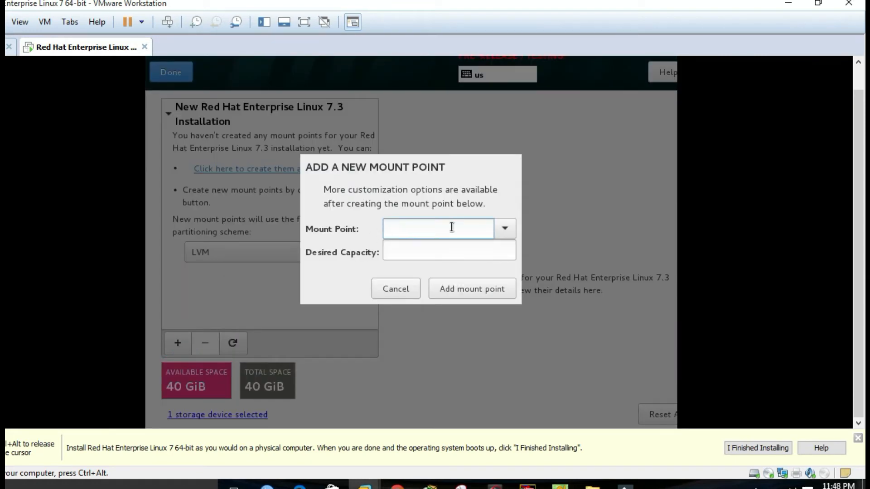
click(505, 230)
click(397, 252)
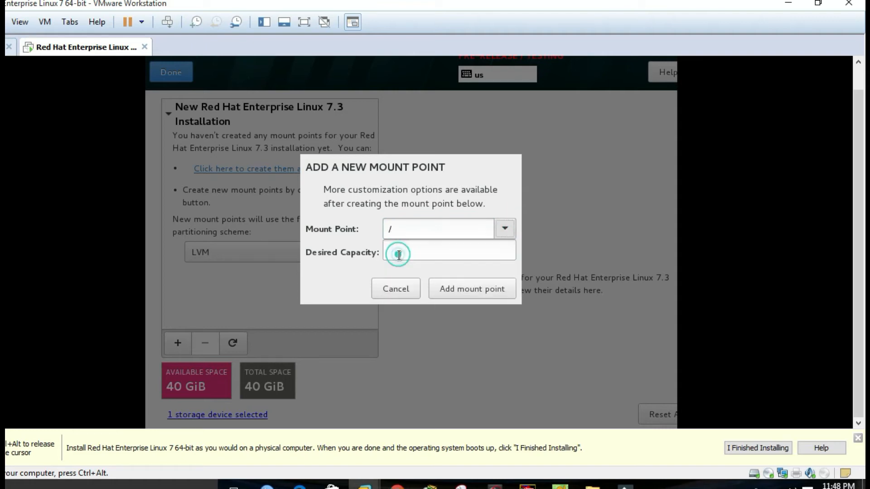
click(399, 252)
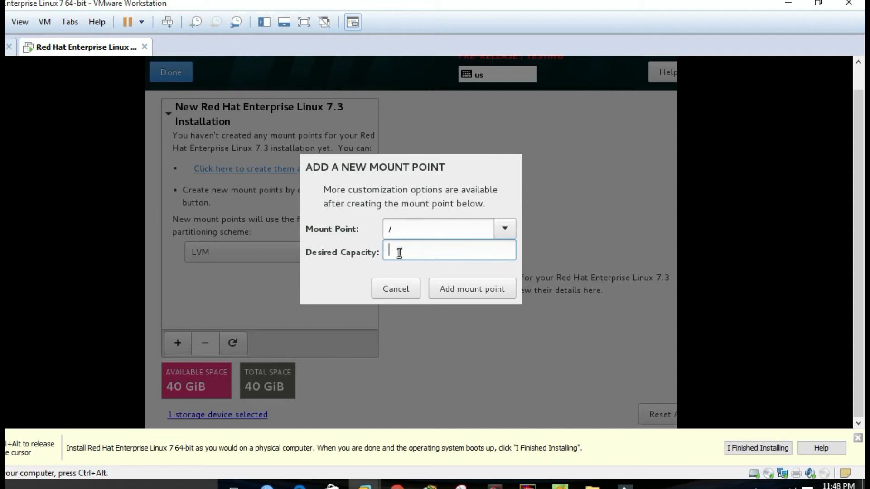
text(18gb)
click(478, 288)
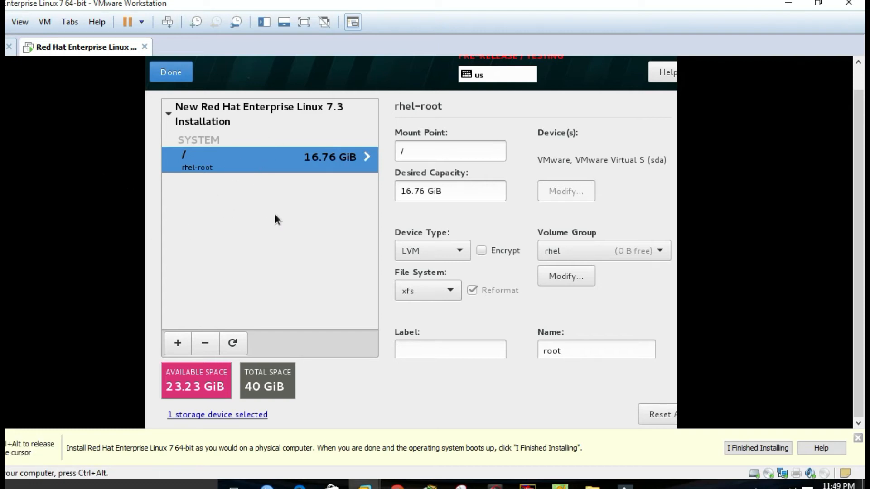
- Add a /boot mount point with 4 gb desired capacity
click(183, 341)
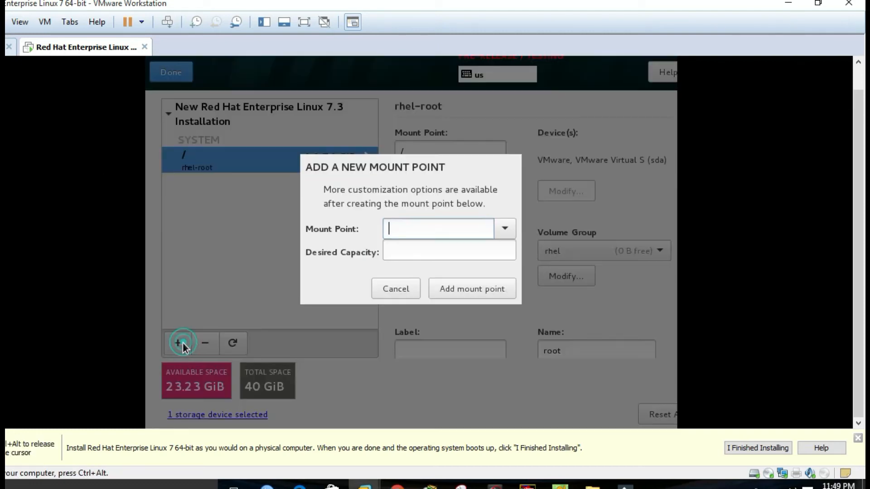
click(507, 230)
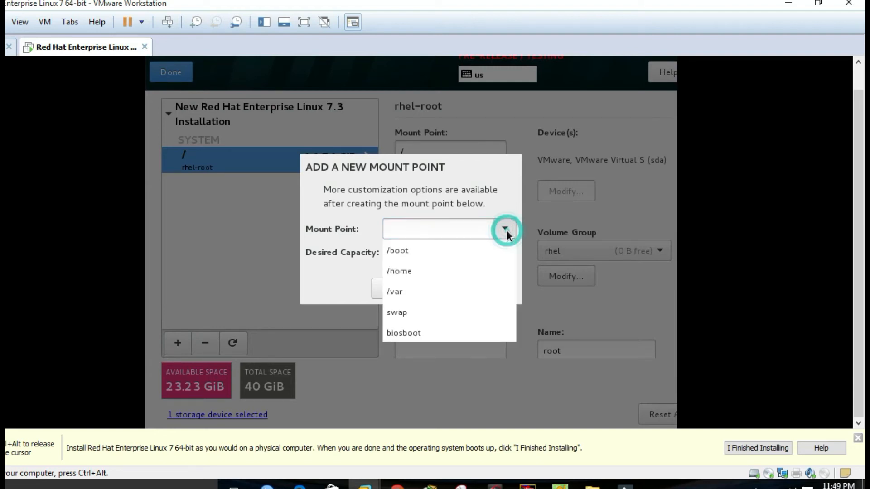
click(429, 252)
click(411, 247)
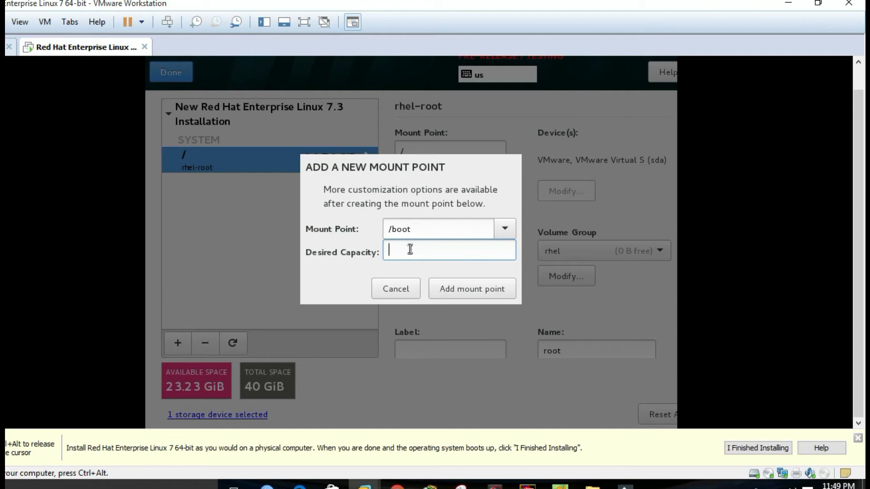
text(4 gb)
click(444, 287)
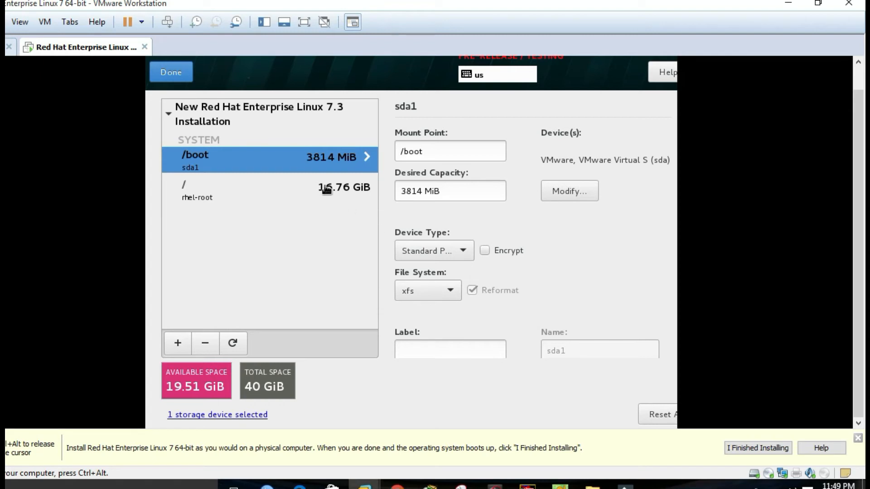
- Add a /home mount point with 4 gb desired capacity
click(184, 342)
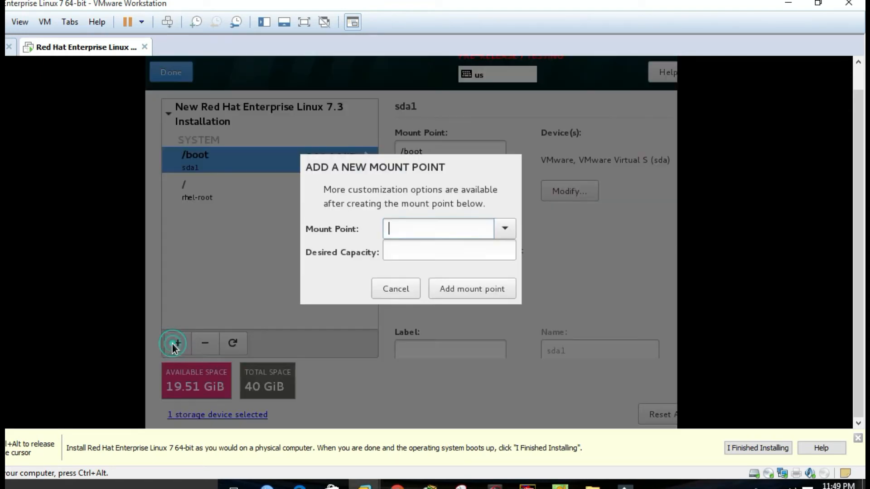
click(506, 228)
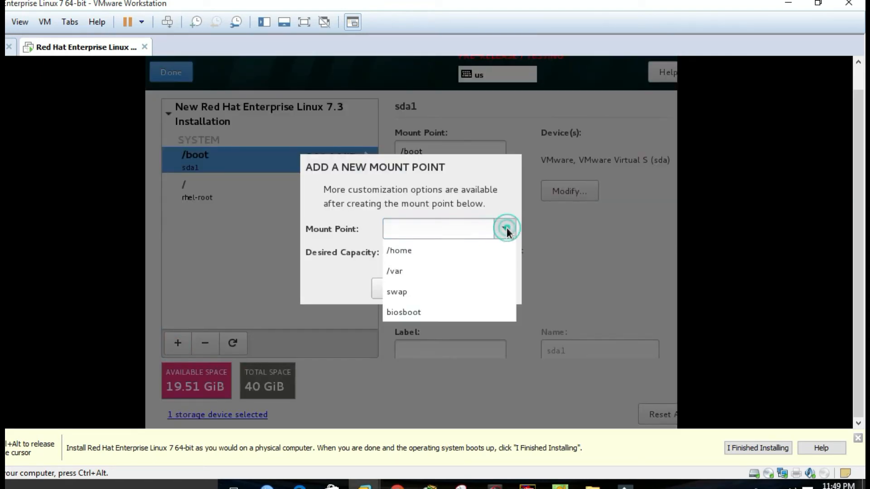
click(435, 251)
click(409, 254)
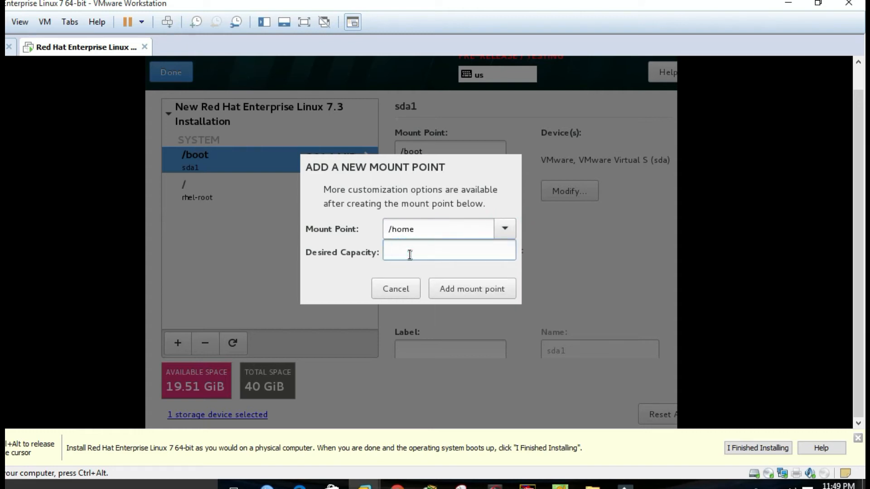
text(4 gb)
click(500, 284)
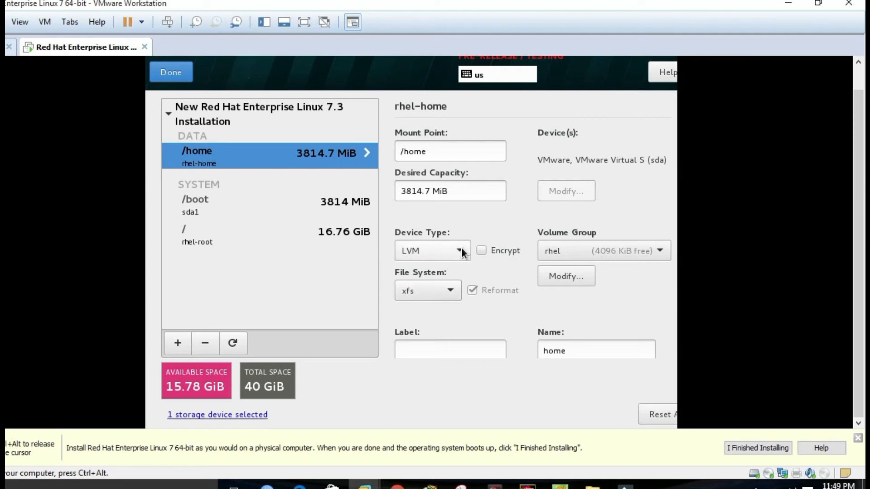
click(173, 343)
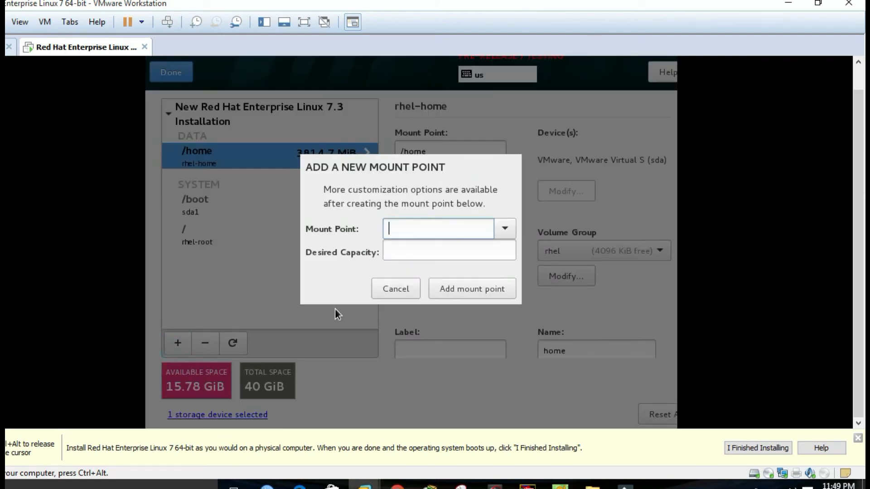
- Add a /var mount point with 15 gb desired capacity
click(507, 223)
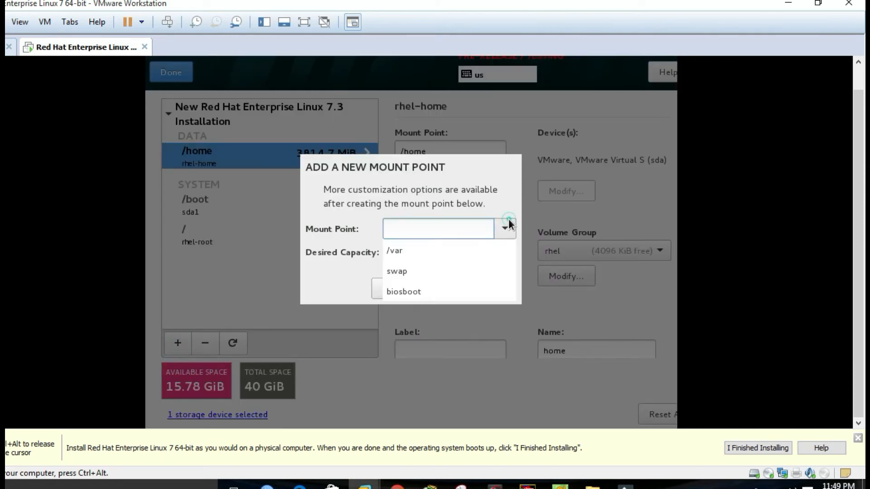
click(399, 250)
click(400, 251)
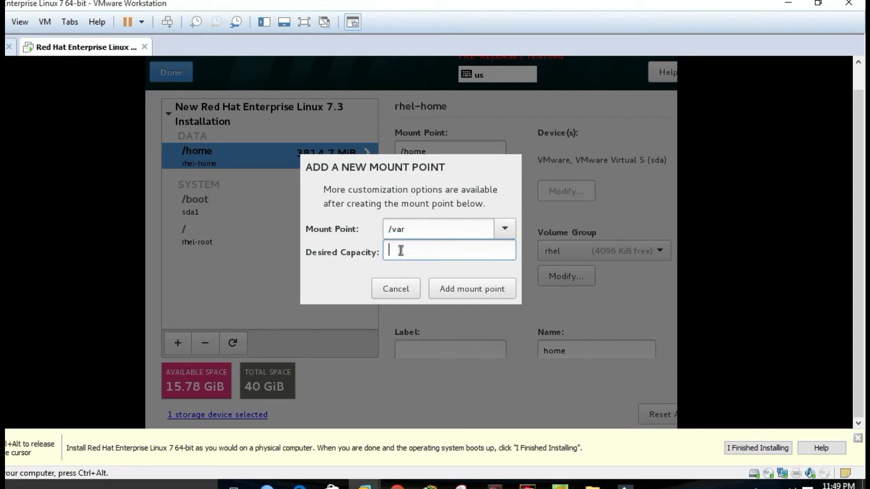
text(15 gb)
click(450, 289)
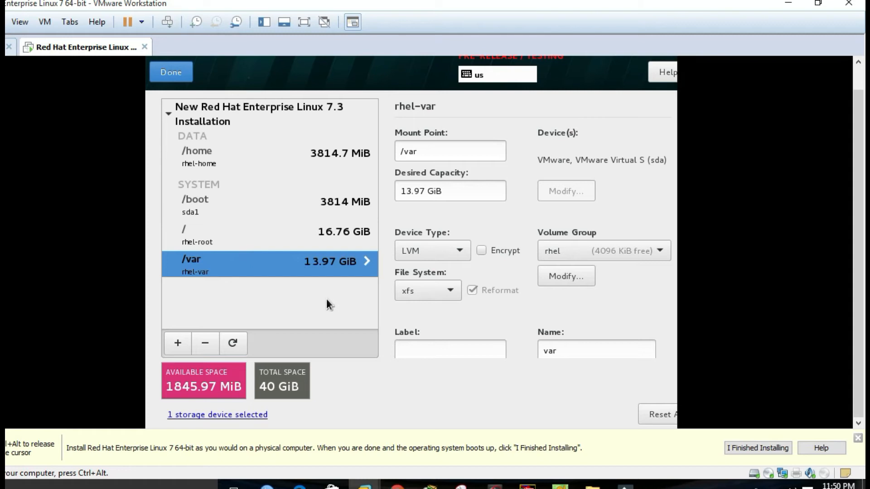
- Add a 1.5gb swap volume and finish partitioning to review the summary of changes
click(183, 345)
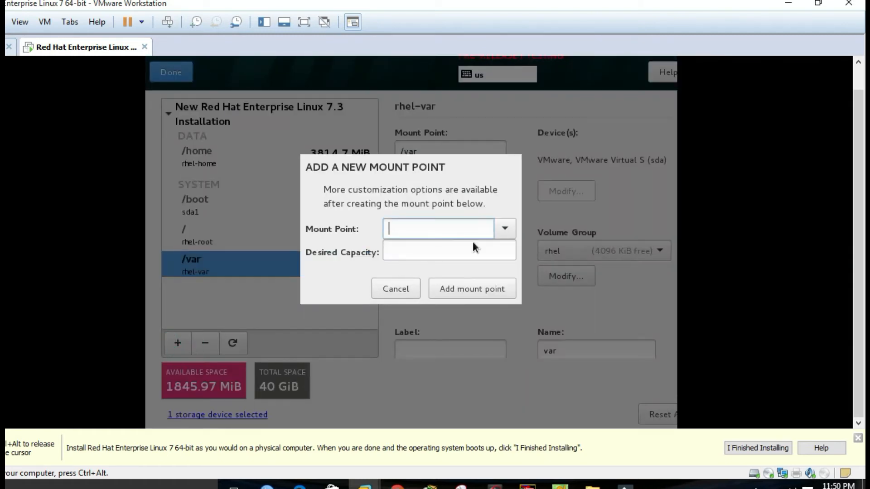
click(504, 227)
click(399, 250)
click(402, 249)
text(1.5)
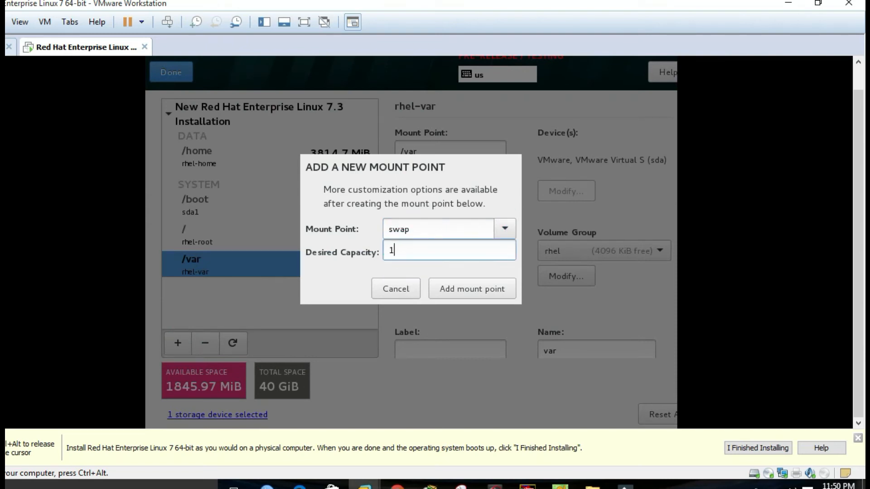
text(gb)
click(469, 293)
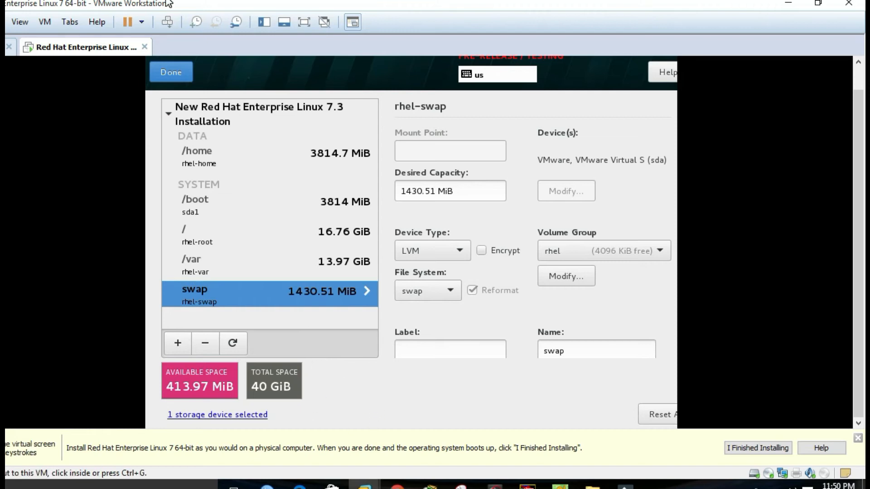
click(167, 78)
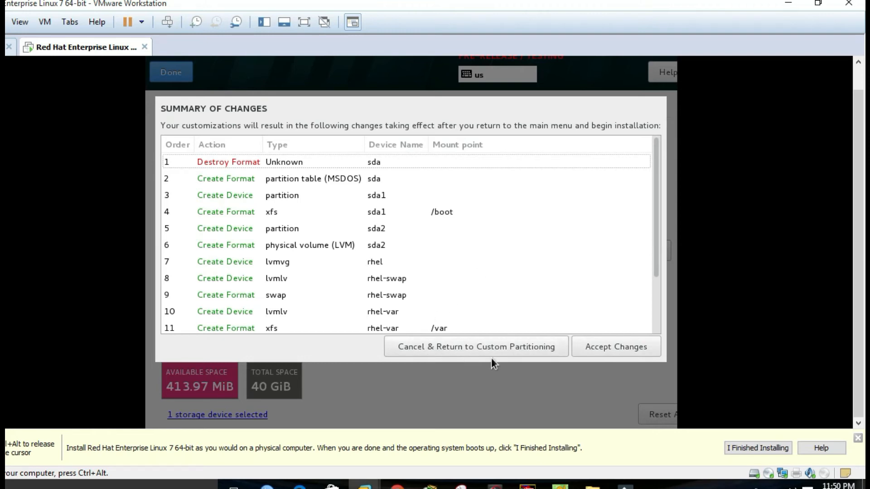
- Accept the partitioning changes and begin the RHEL installation
click(608, 347)
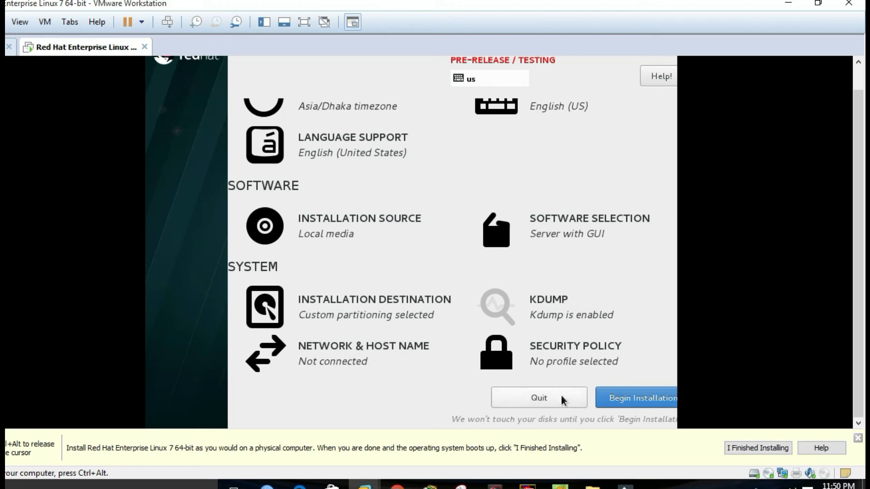
click(621, 398)
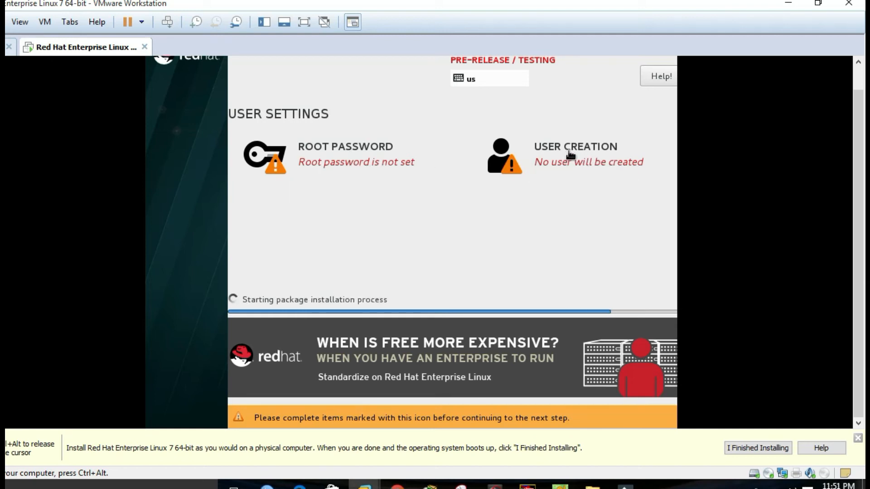
- Open the Root Password settings under User Settings
click(335, 154)
- Enter and confirm the root password, accepting it despite the weak-password warning
click(422, 117)
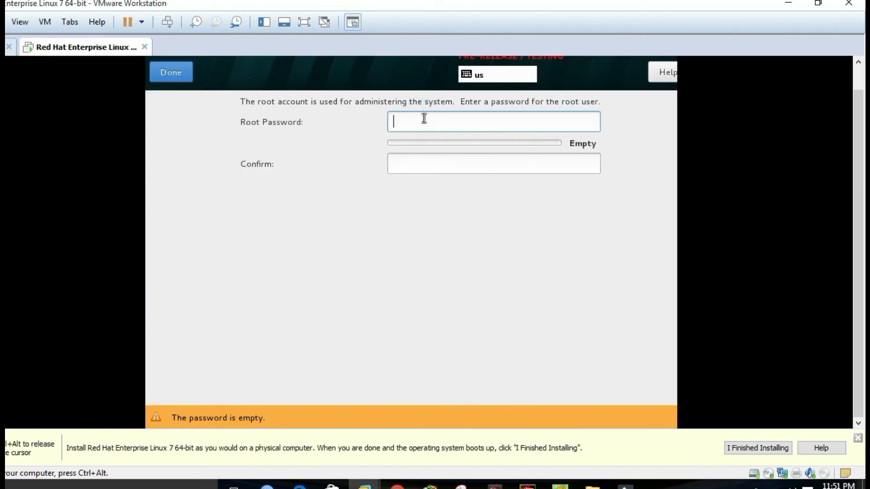
click(423, 118)
text(123)
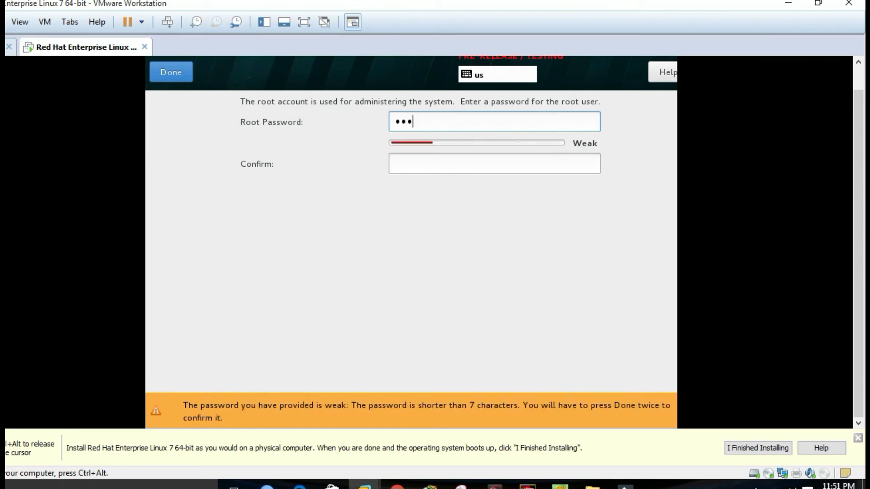
text(4567890)
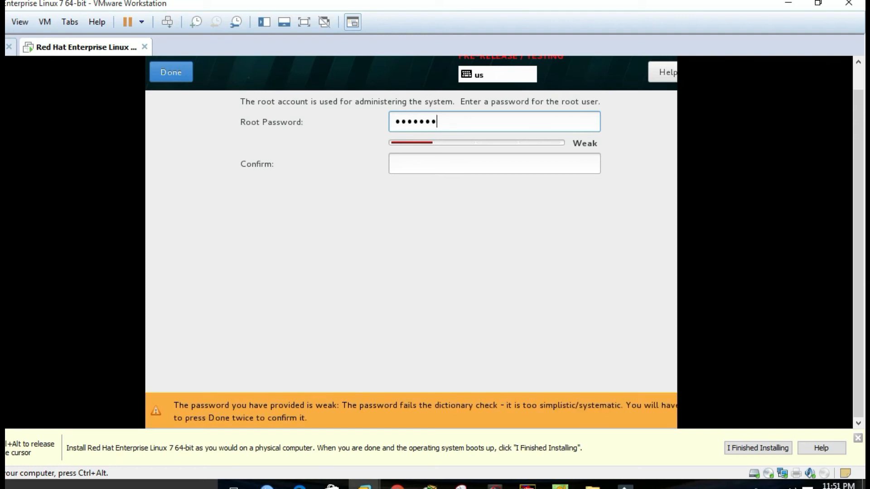
click(415, 165)
text(1234567890)
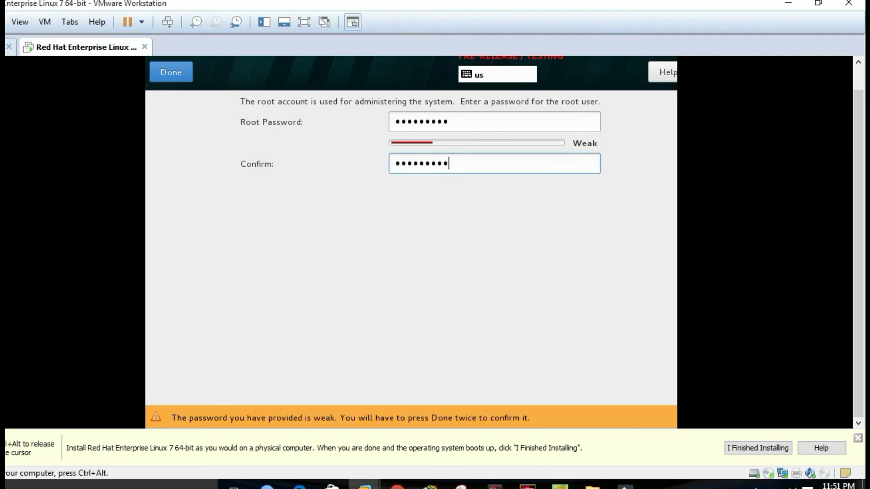
click(183, 74)
click(183, 73)
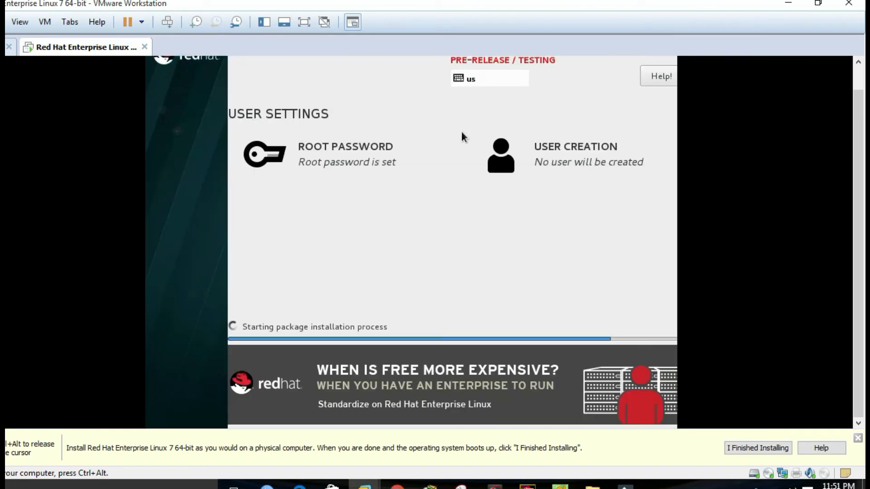
click(559, 147)
- Enter the new user's full name, correcting a typo along the way
click(412, 134)
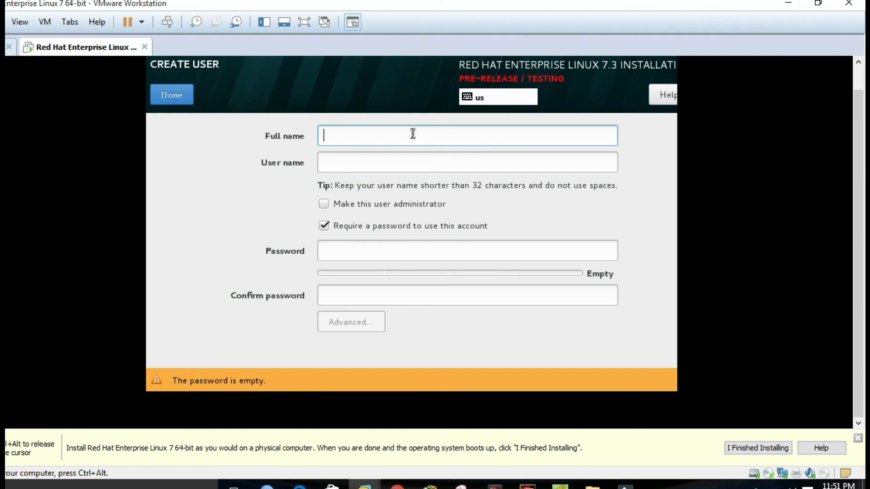
text(da)
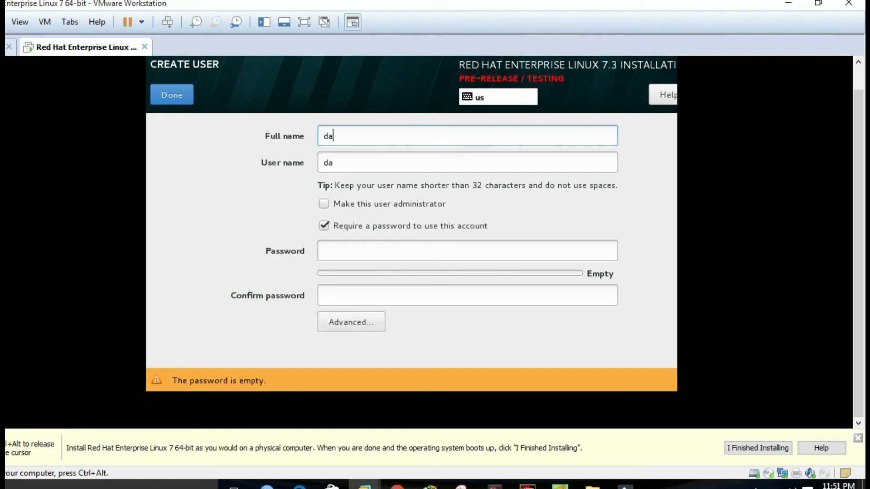
text(ud)
text(-)
text( khan)
key(BackSpace)
key(BackSpace)
key(BackSpace)
key(BackSpace)
key(BackSpace)
text(khan)
- Set and confirm the user's password, accepting it despite the weak-password warning
click(368, 249)
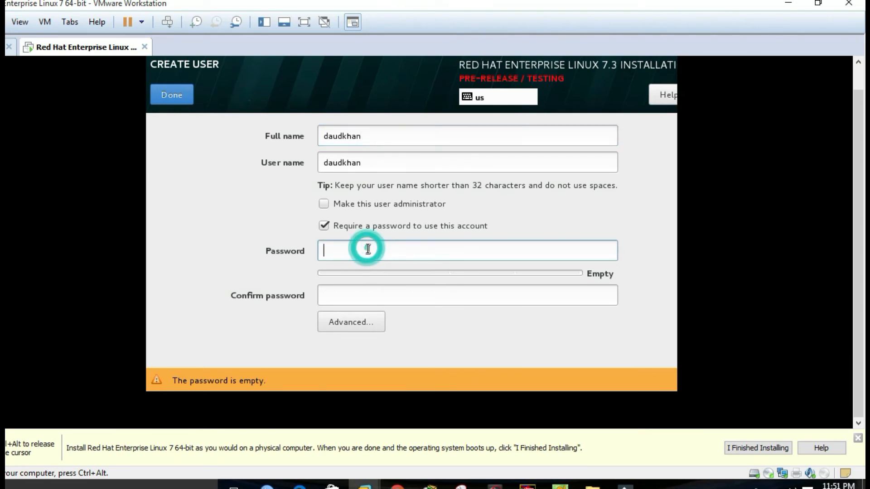
text(123456)
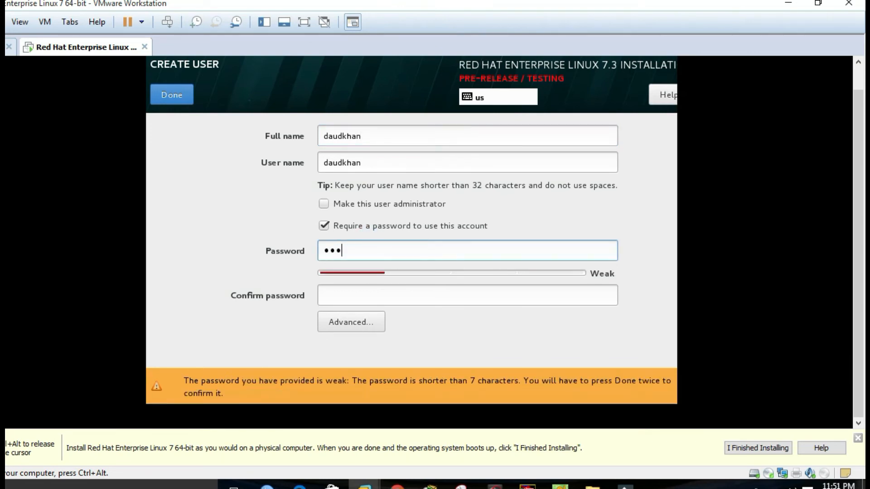
text(789)
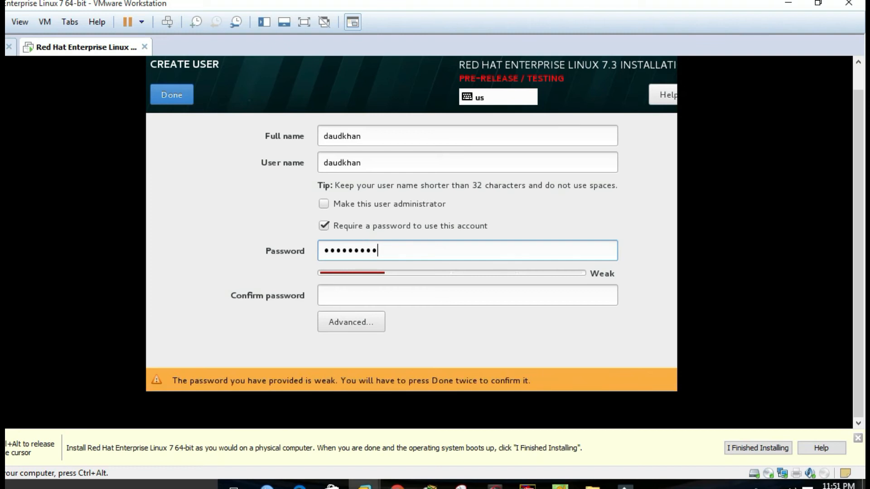
key(Tab)
text(123)
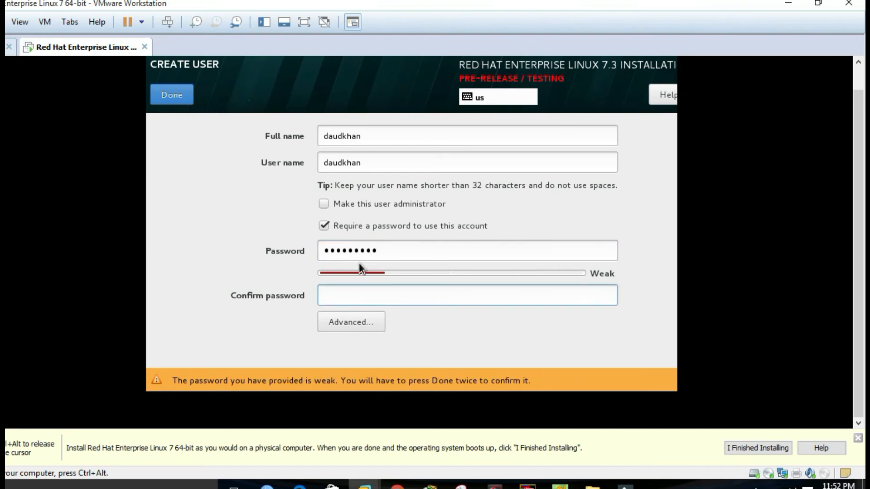
text(456789)
click(184, 94)
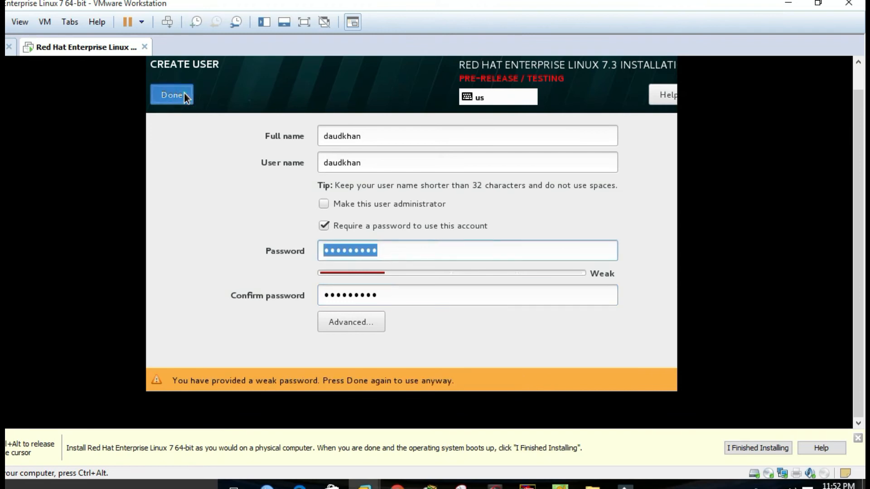
click(184, 95)
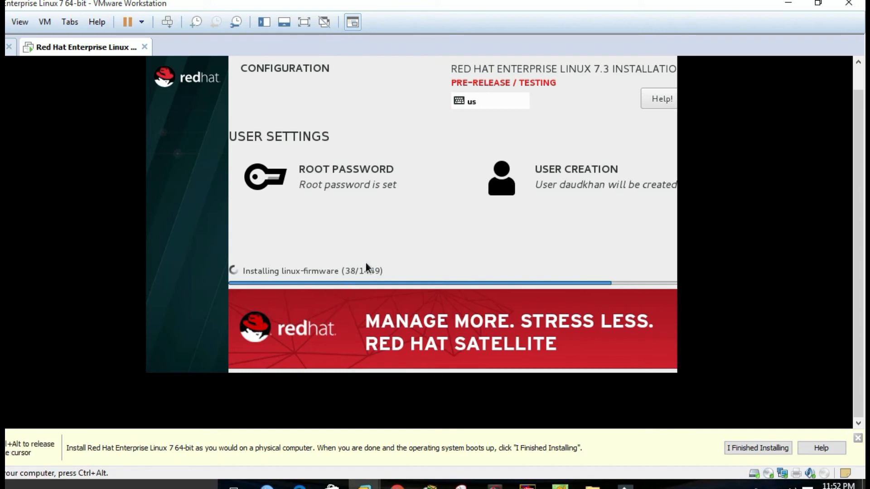
- Wait while packages install until the installer reaches post-installation setup tasks
click(744, 486)
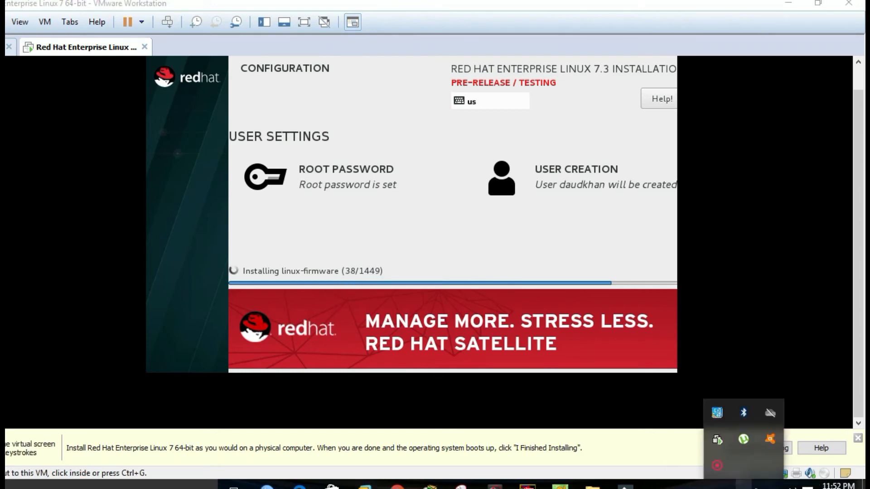
click(717, 467)
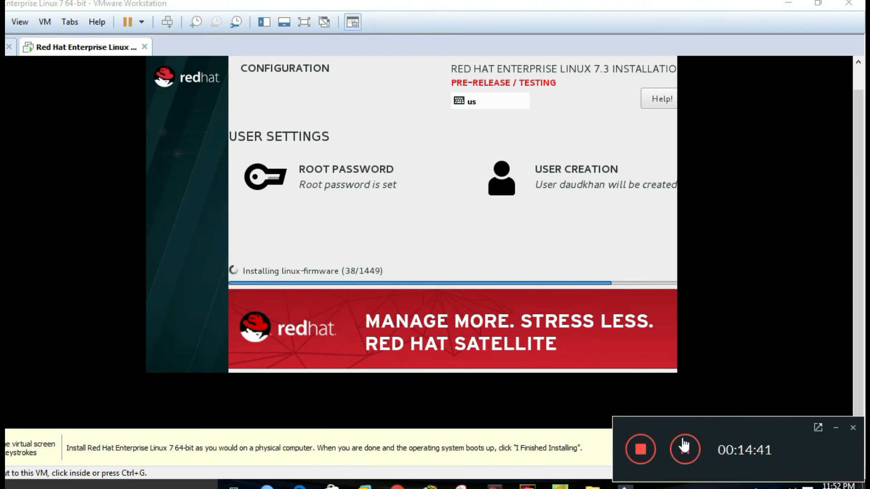
click(685, 459)
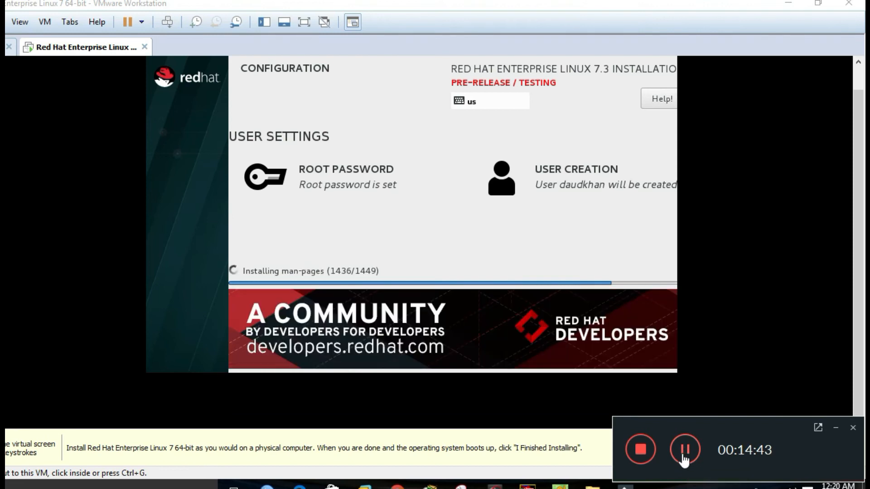
click(835, 427)
click(502, 339)
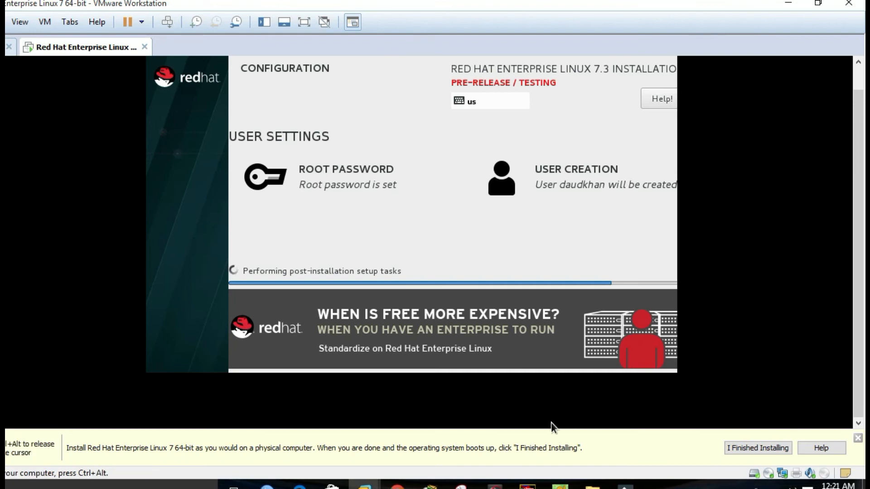
click(744, 486)
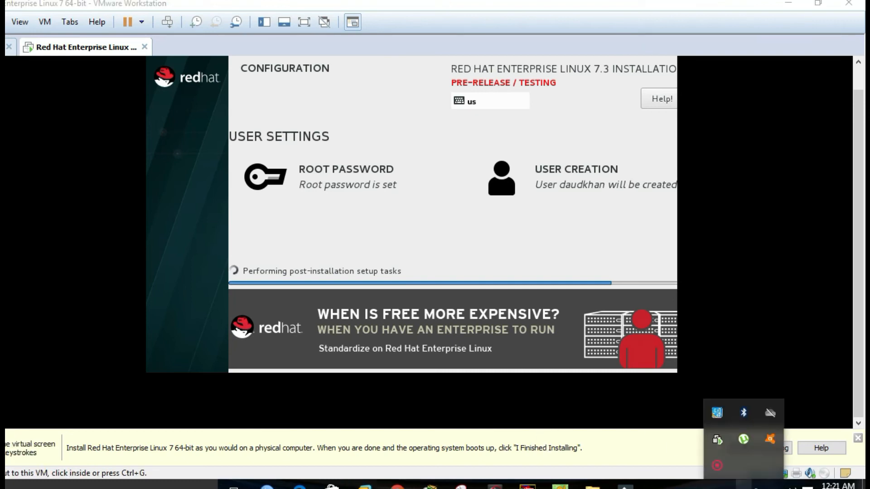
click(716, 466)
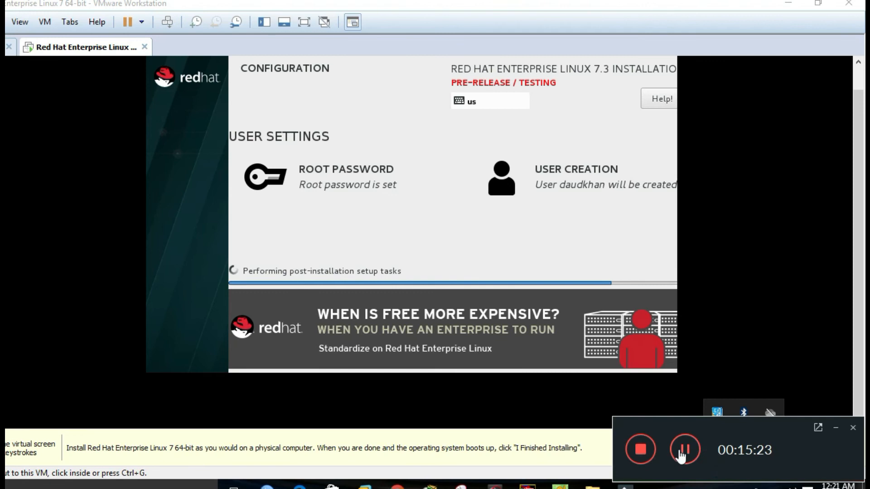
click(685, 449)
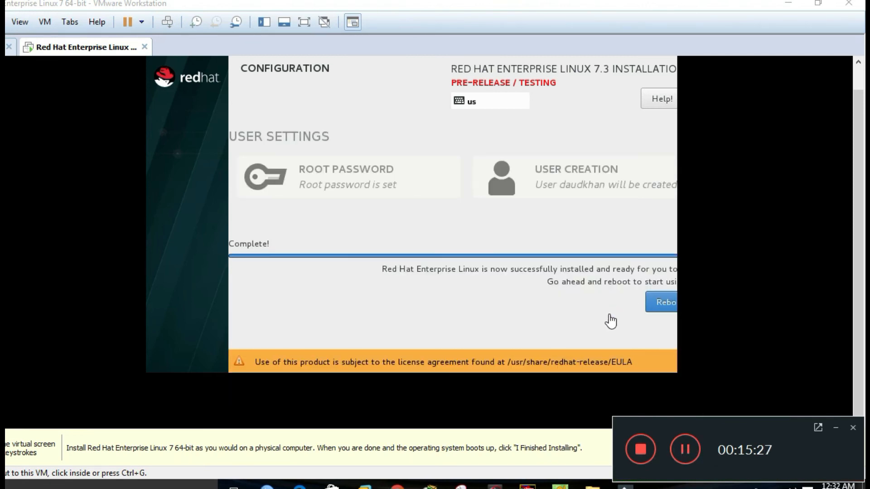
- Reboot the newly installed system and wait for the text-mode Initial Setup console
click(665, 303)
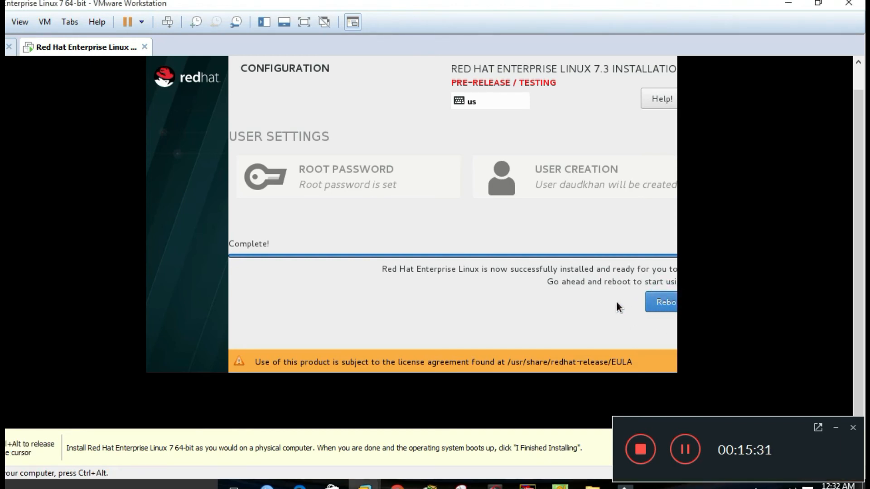
click(658, 306)
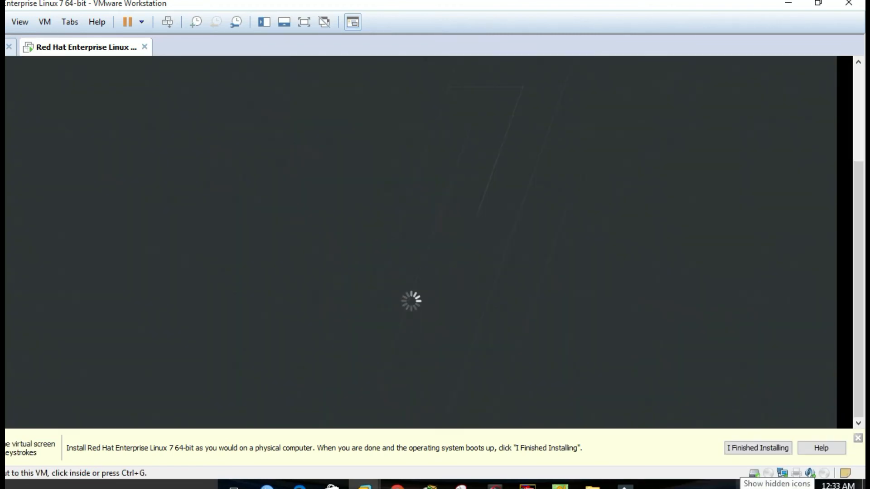
click(745, 488)
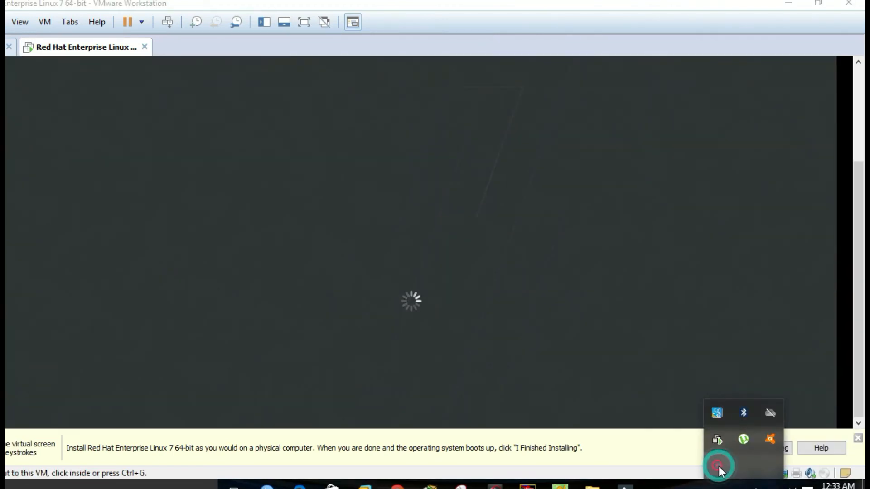
click(717, 466)
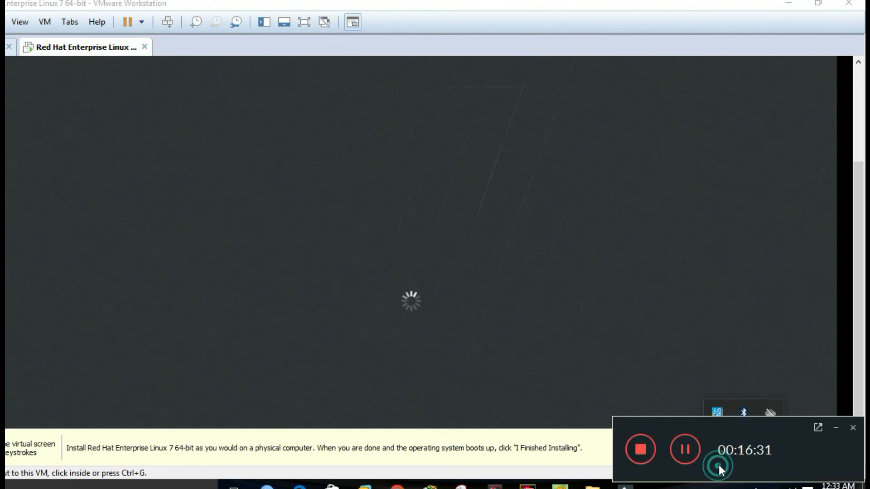
click(685, 449)
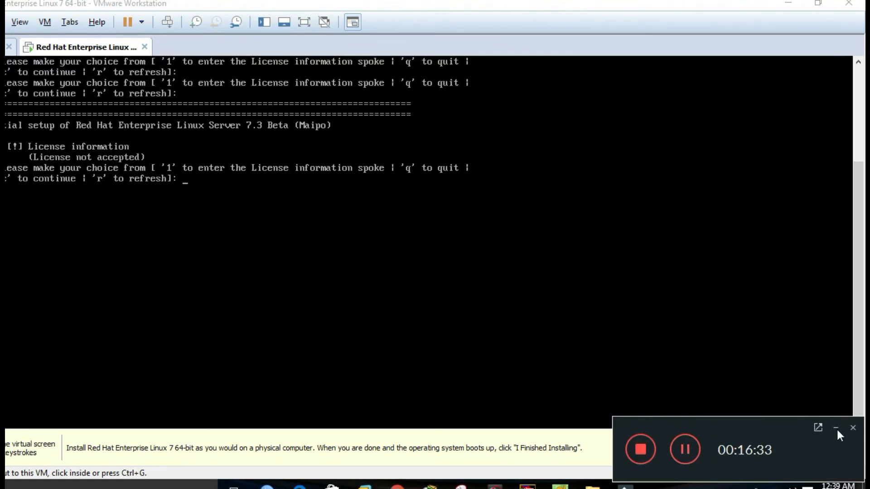
click(837, 430)
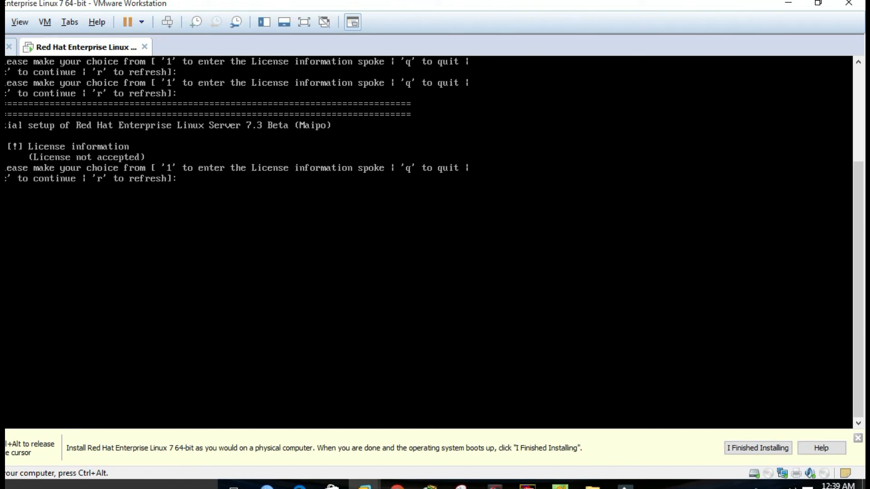
- Choose q in the Initial Setup console to quit setup
key(ctrl+alt)
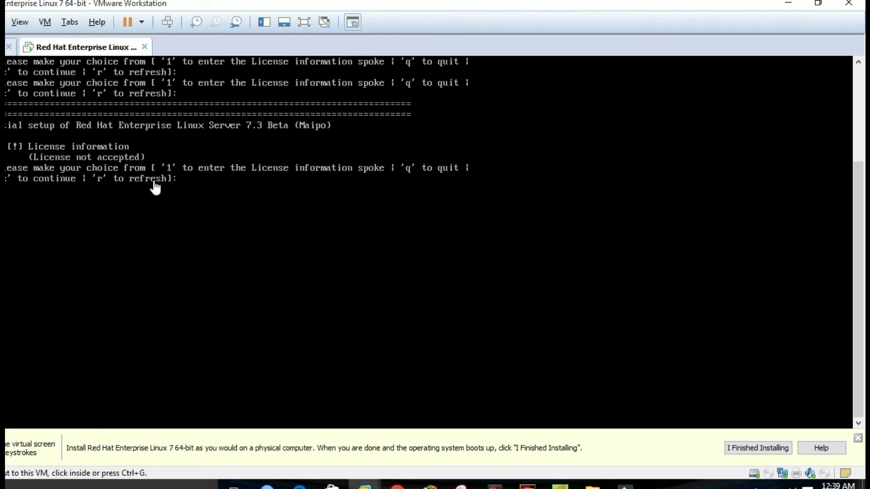
click(191, 183)
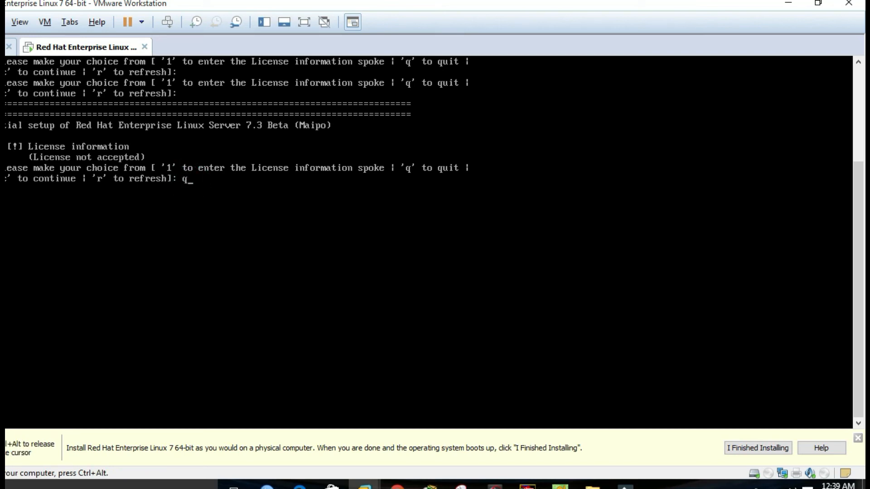
text(q)
key(Return)
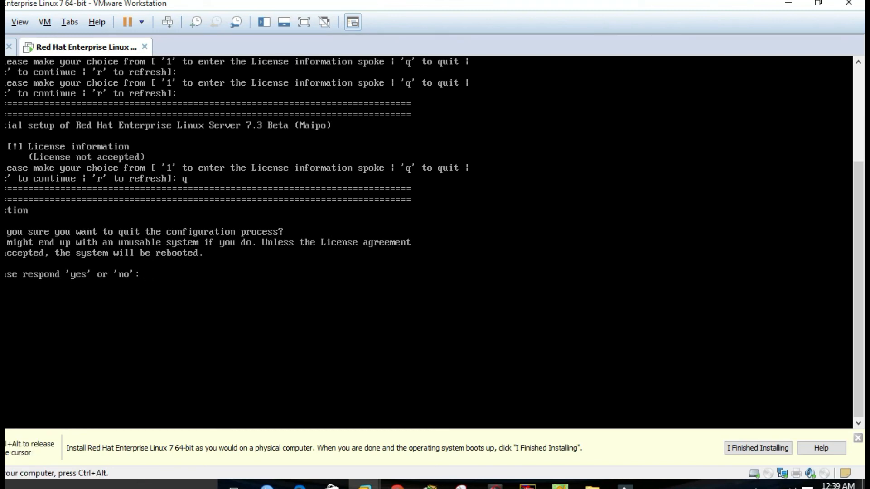
- Confirm quitting Initial Setup with 'yes' so the system reboots
key(ctrl+alt)
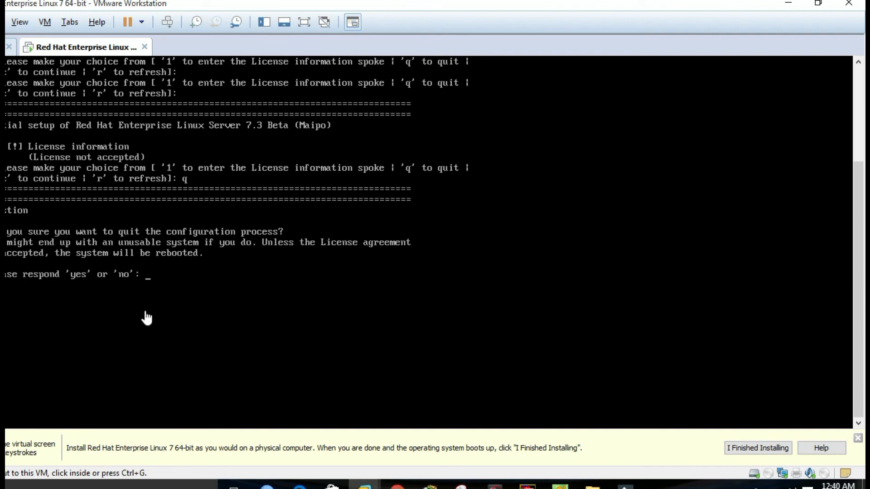
click(139, 274)
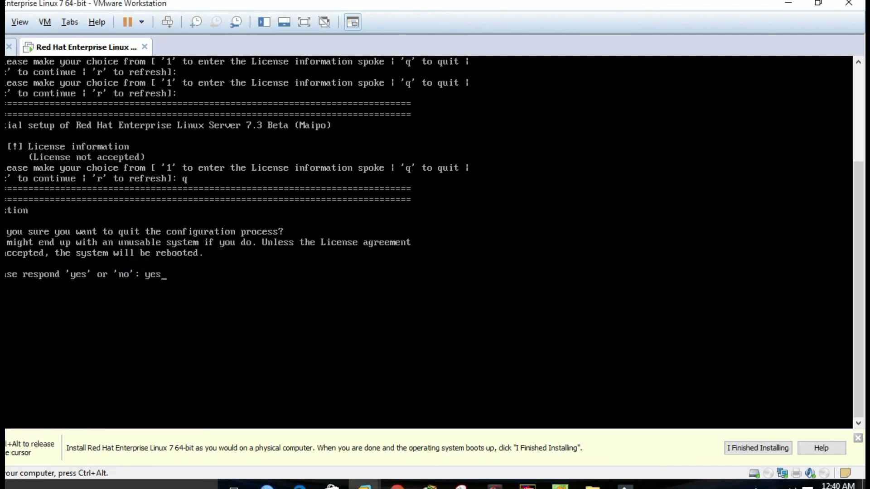
text(yes)
key(Return)
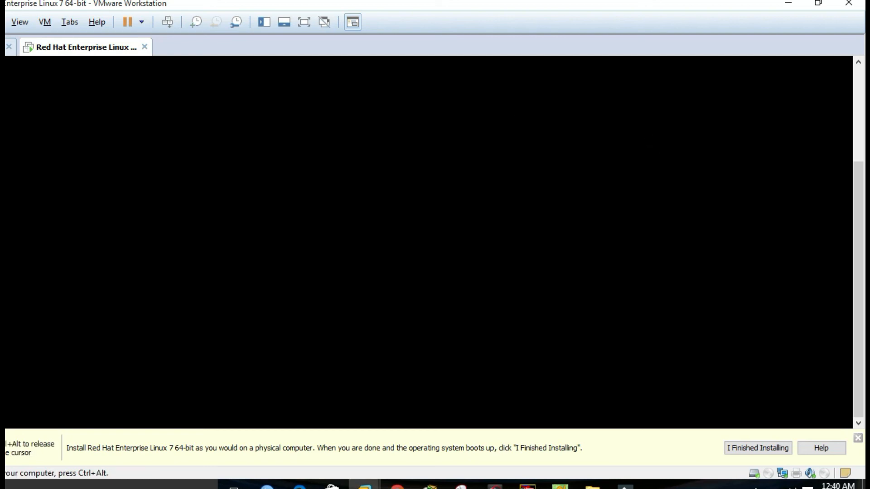
- Release input to the host and adjust the VMware window while the guest reboots
key(ctrl+alt)
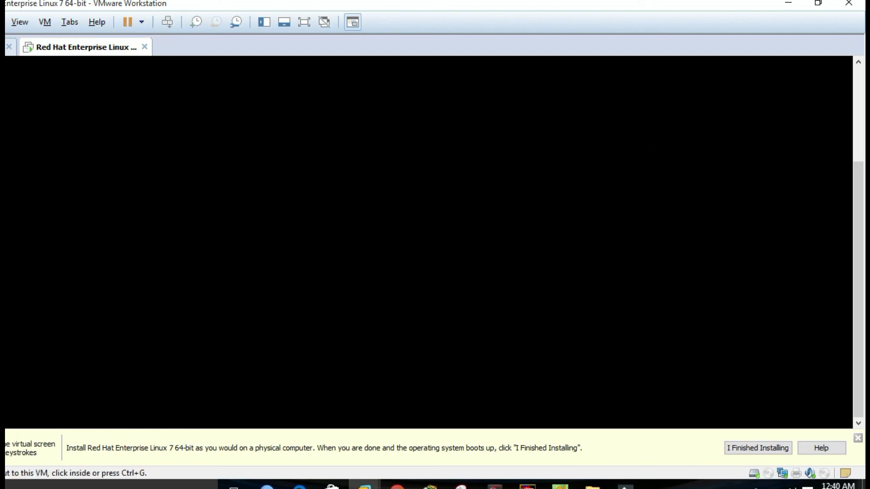
click(745, 485)
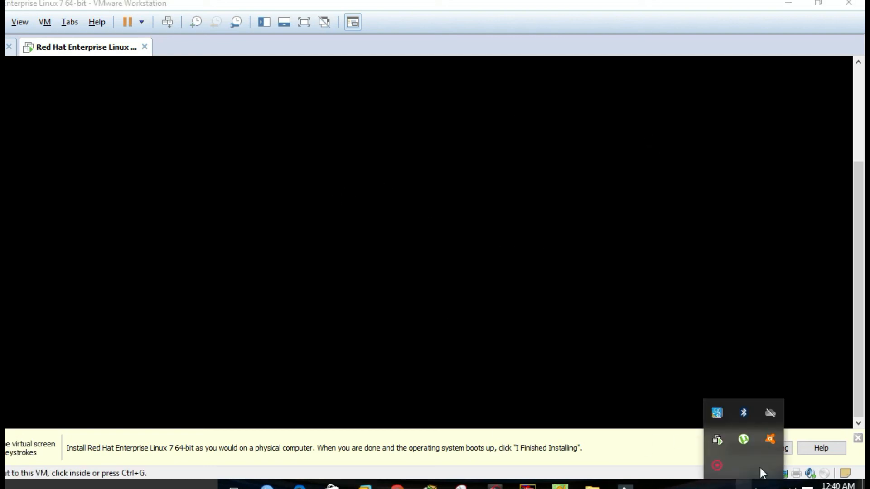
click(715, 467)
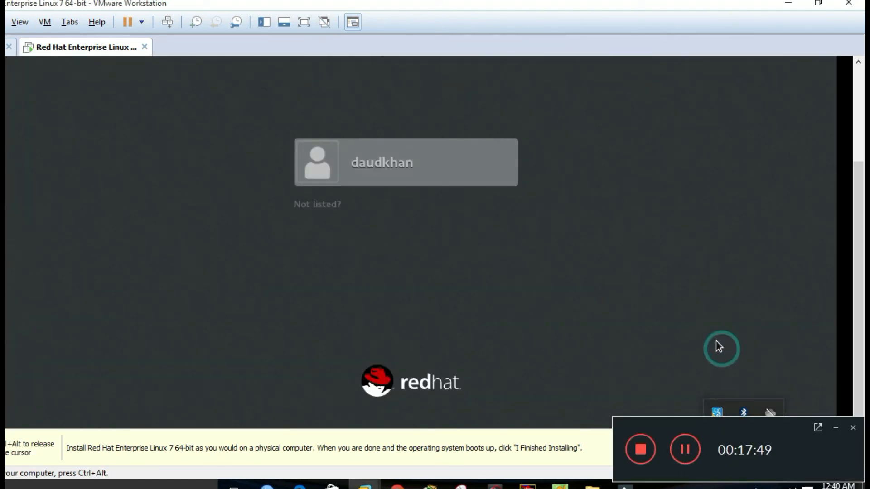
click(836, 428)
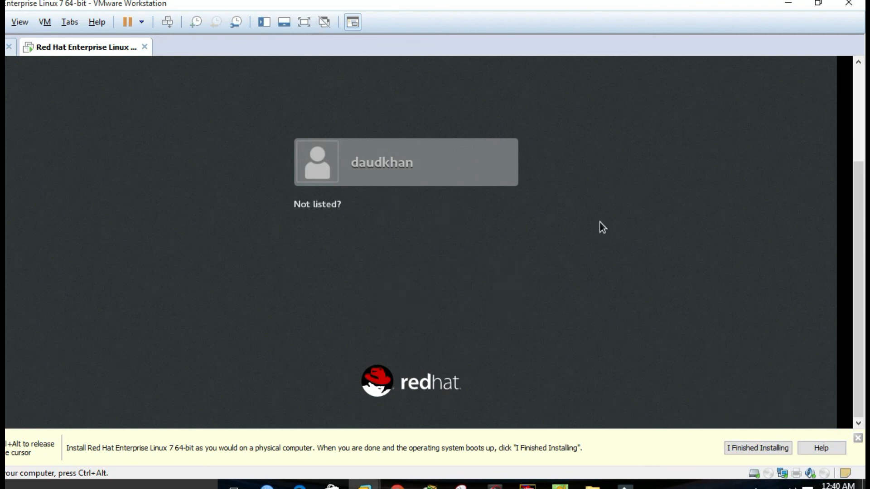
mouse_move(859, 224)
mouse_down()
mouse_move(864, 176)
mouse_move(863, 230)
mouse_up()
- Select the listed user account on the login screen, then cancel back to the user list
click(391, 229)
click(369, 171)
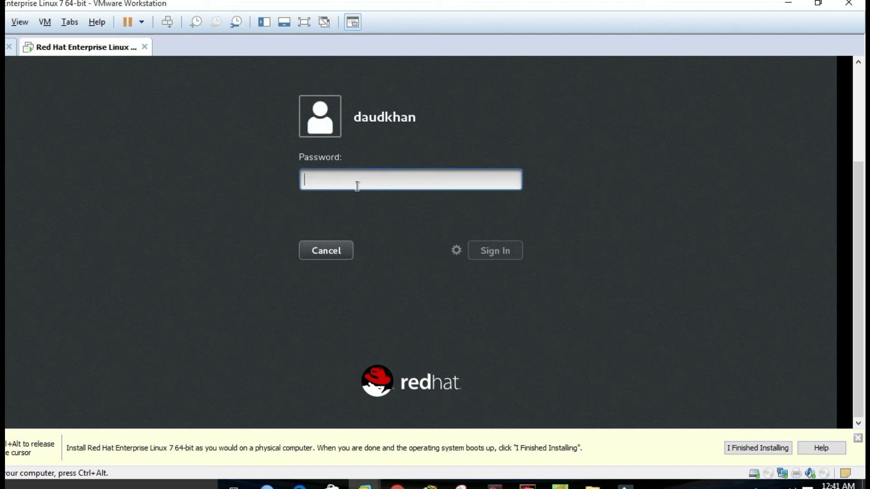
click(350, 248)
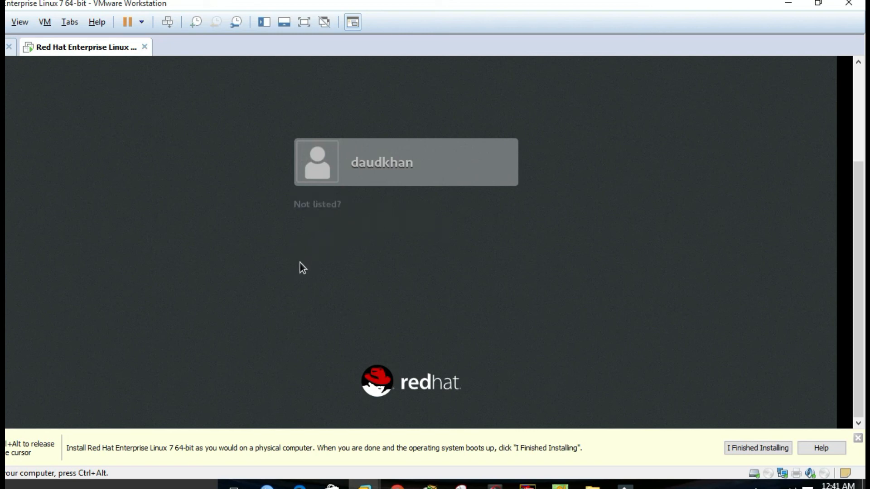
- Sign in through 'Not listed?' as root with the root password
click(313, 208)
click(364, 163)
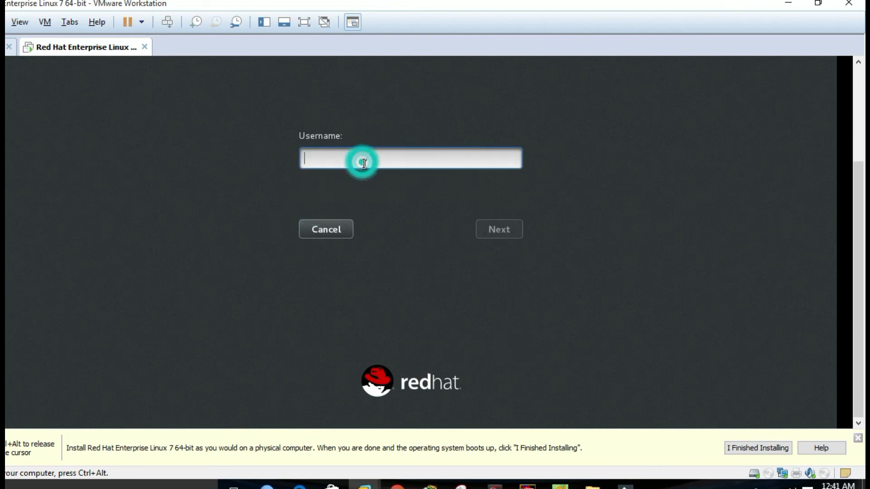
text(root)
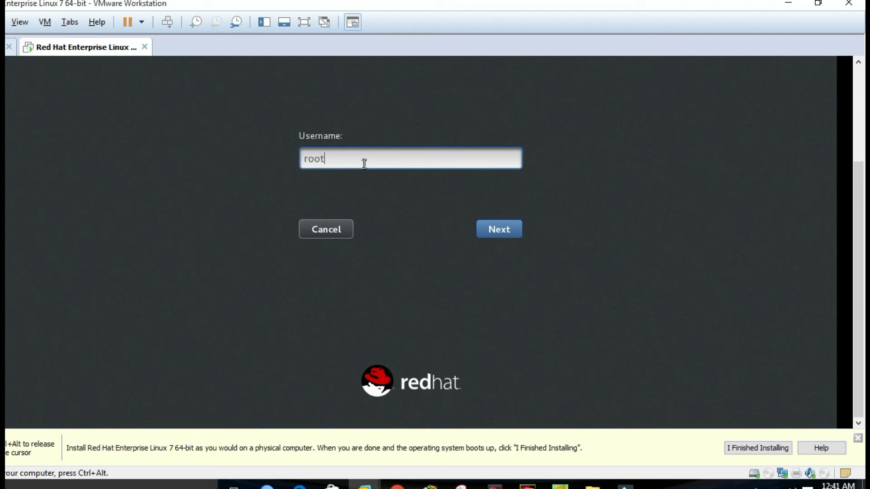
click(490, 231)
click(336, 157)
text(•••)
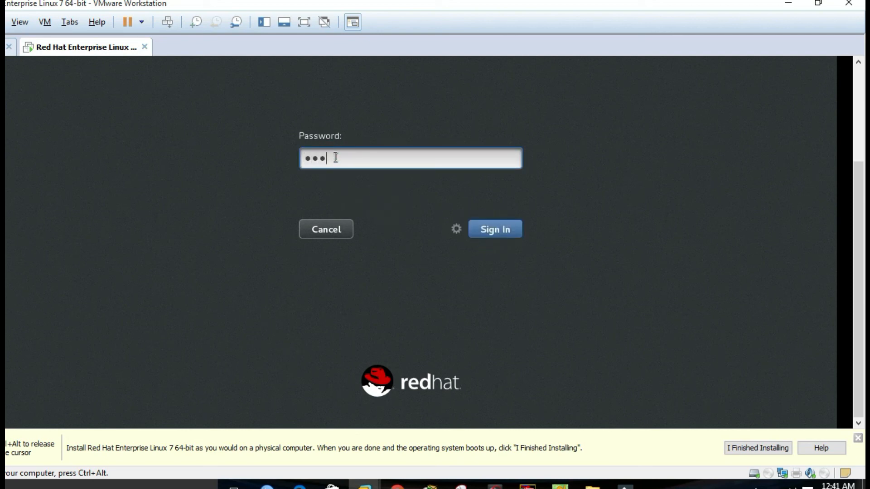
text(•••••••)
key(Return)
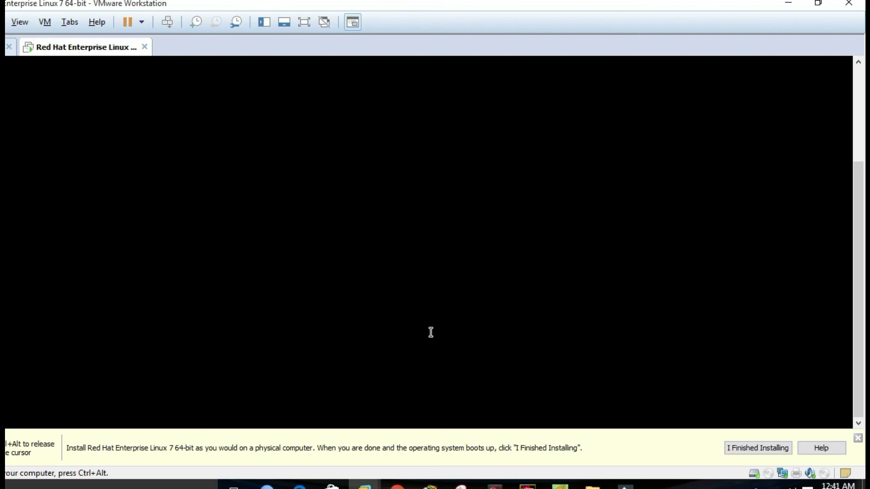
drag(860, 227, 863, 137)
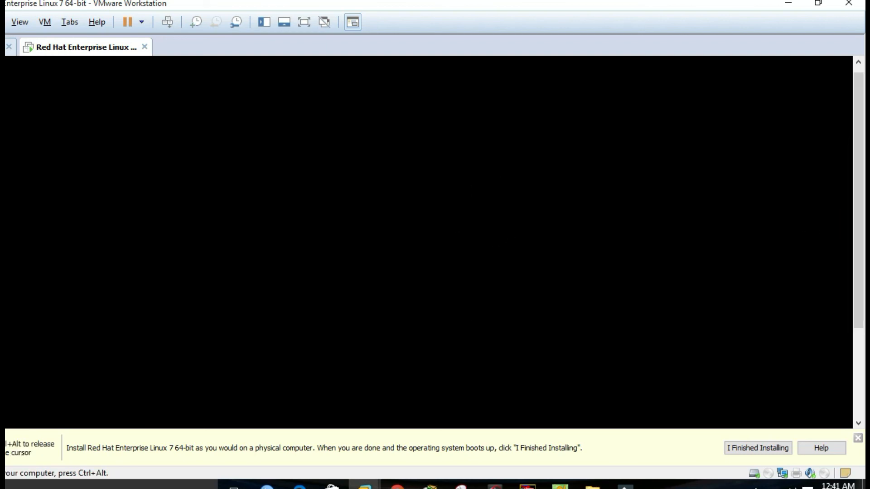
key(ctrl+alt)
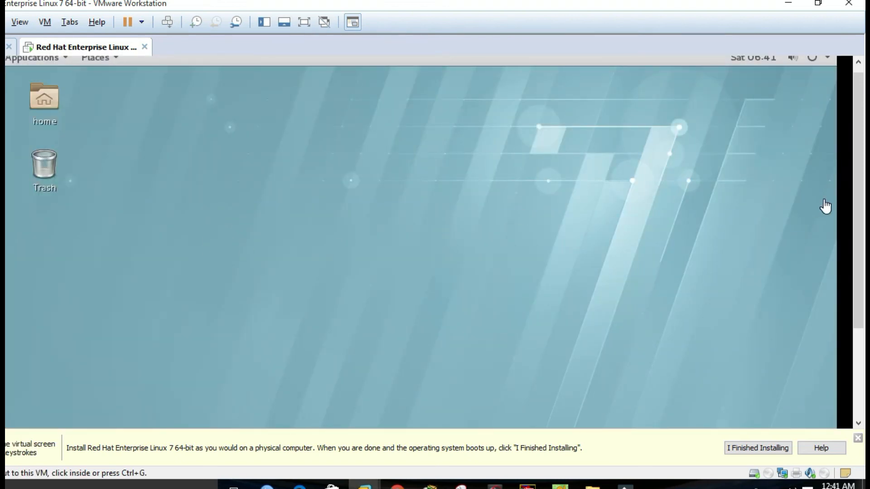
drag(860, 203, 859, 188)
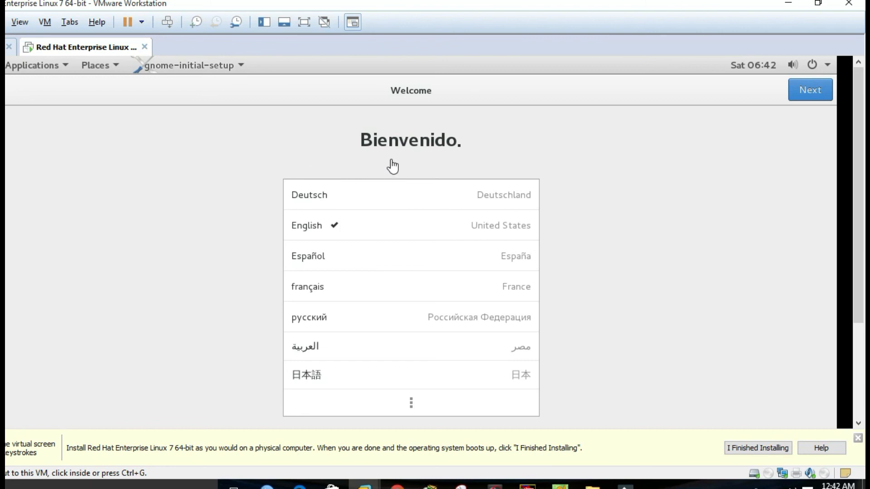
- Accept English language and English (US) keyboard, skip online accounts, and start using RHEL
click(808, 97)
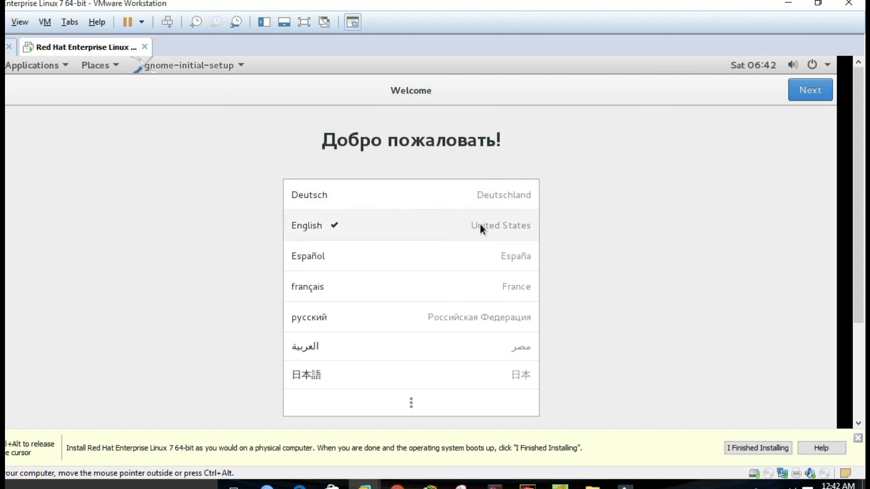
click(810, 93)
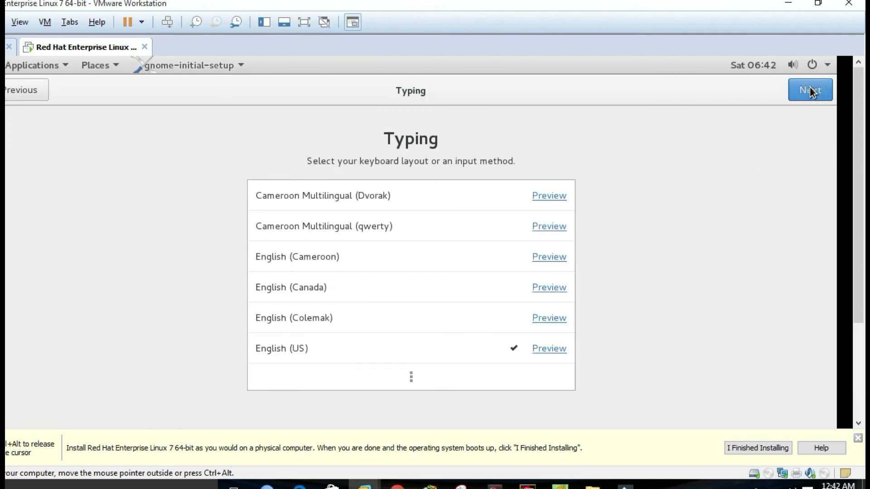
click(811, 92)
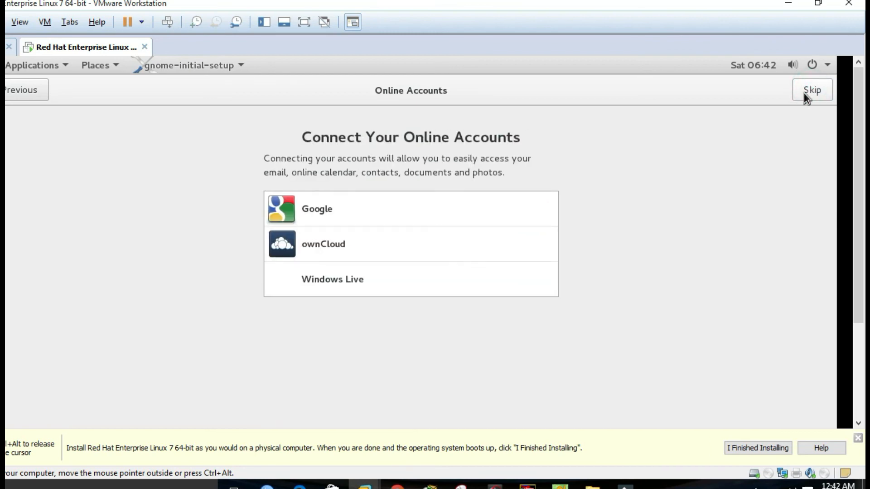
click(803, 93)
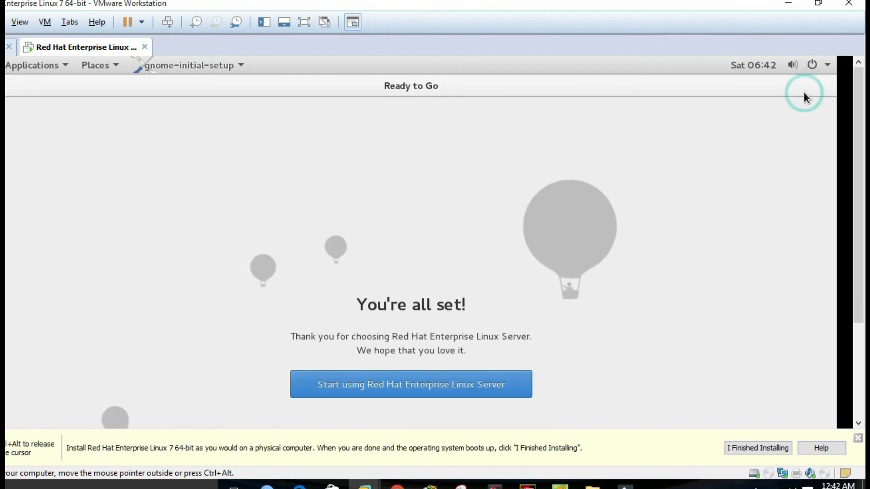
click(353, 389)
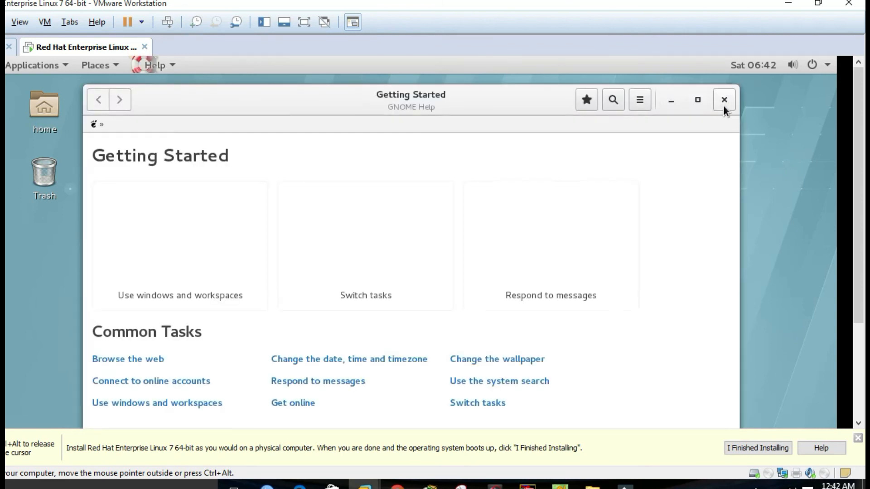
- Close the Getting Started help window and dismiss the desktop context menu
click(724, 104)
right_click(236, 194)
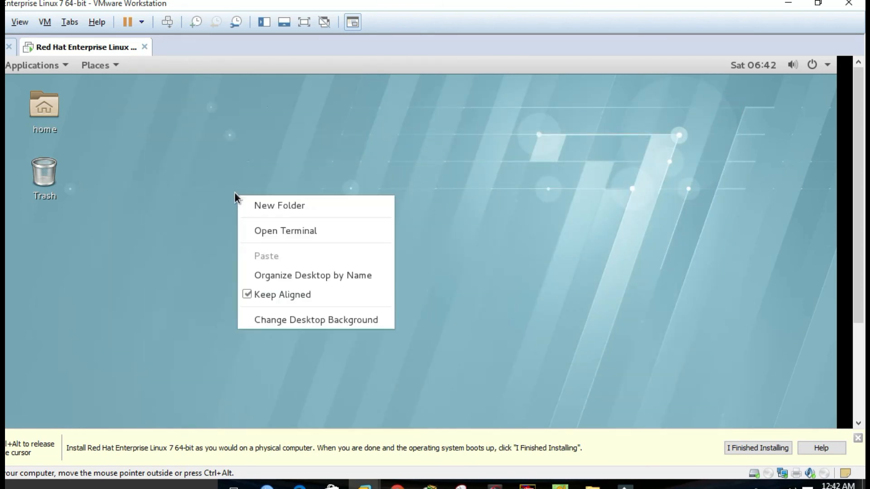
click(166, 164)
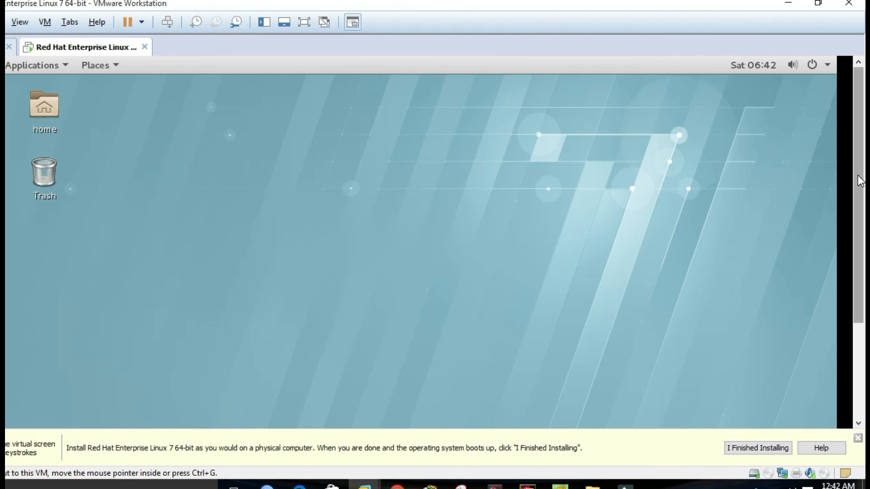